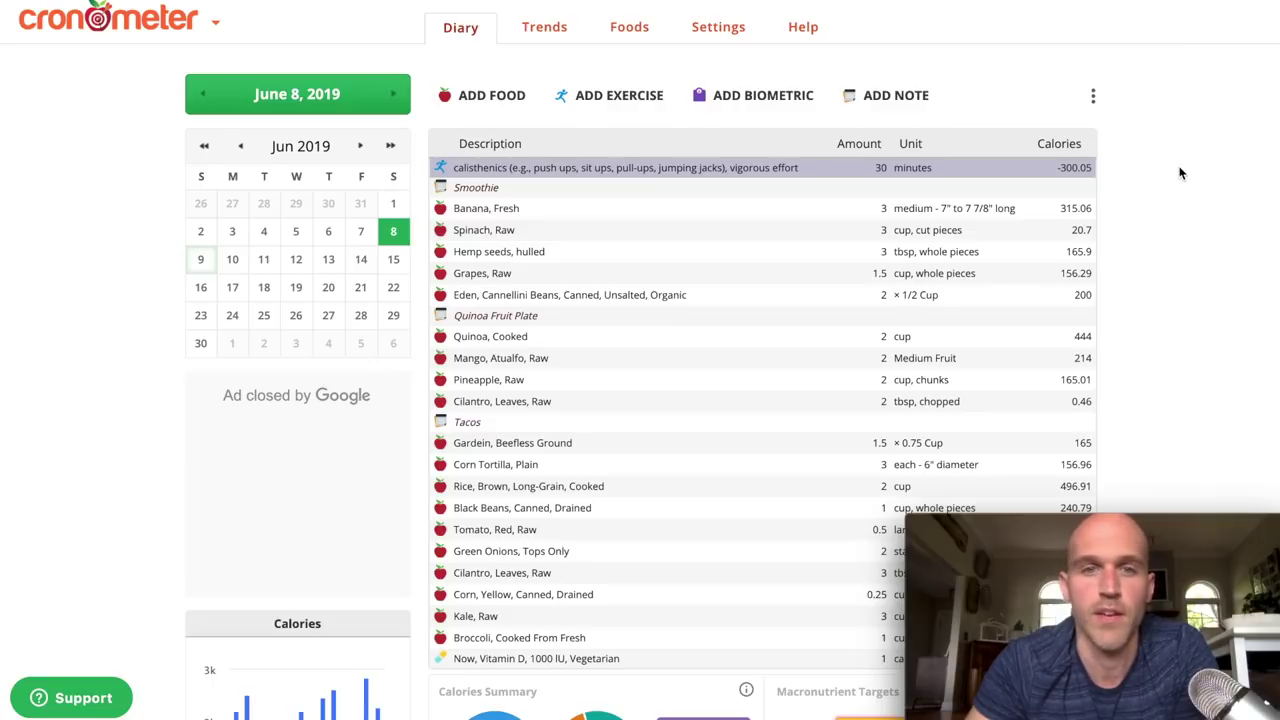
scroll(1180, 173, "down", 1)
scroll(1180, 173, "up", 1)
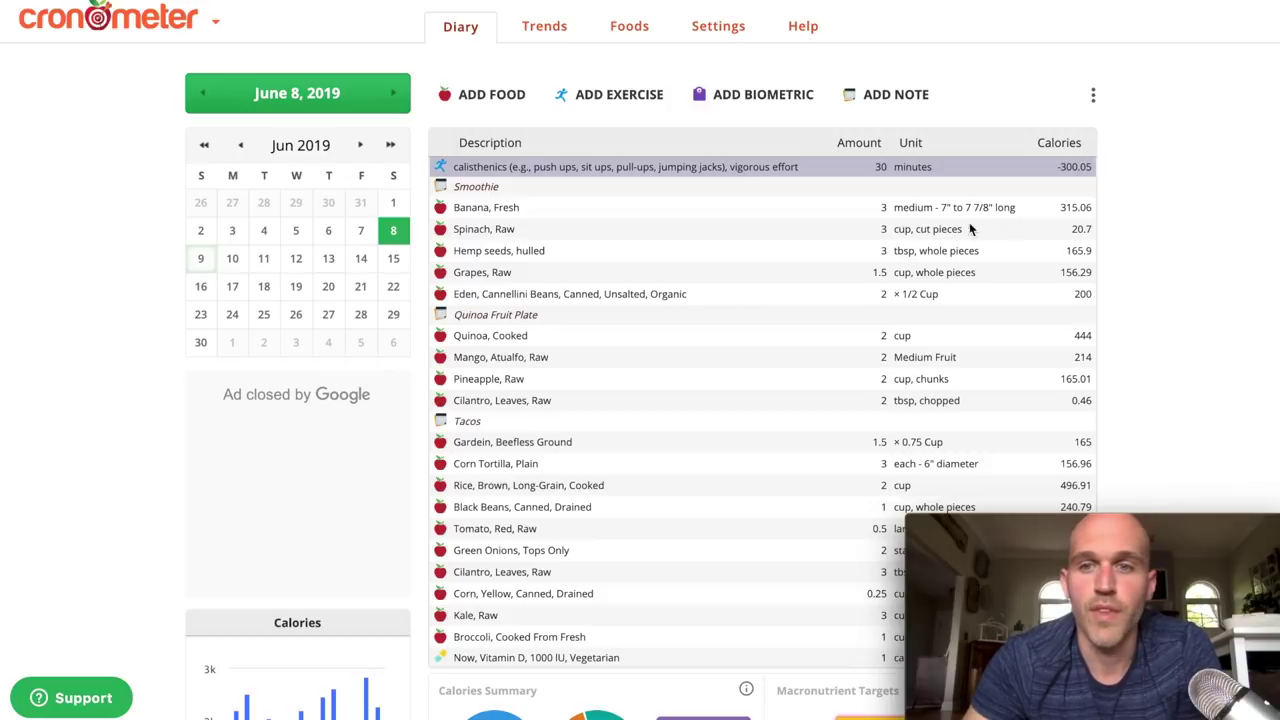
scroll(1166, 229, "down", 2)
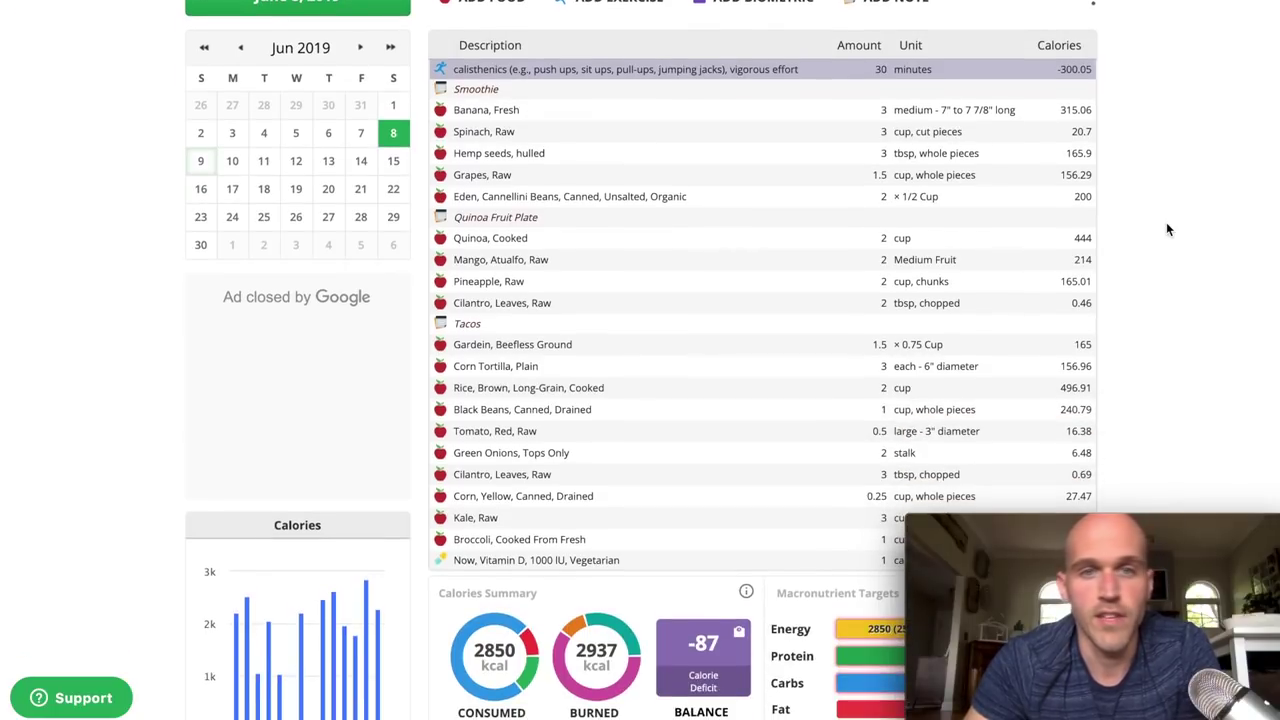
scroll(1166, 229, "up", 1)
scroll(1166, 229, "up", 1)
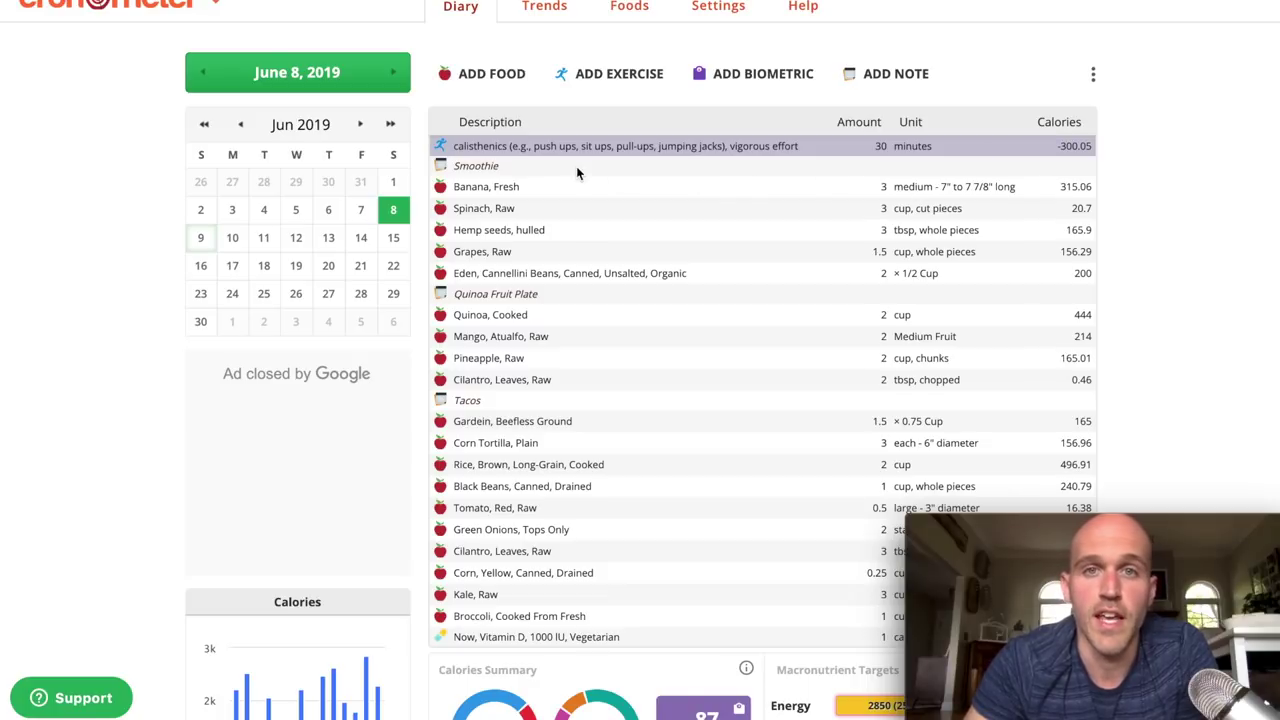
scroll(576, 173, "down", 1)
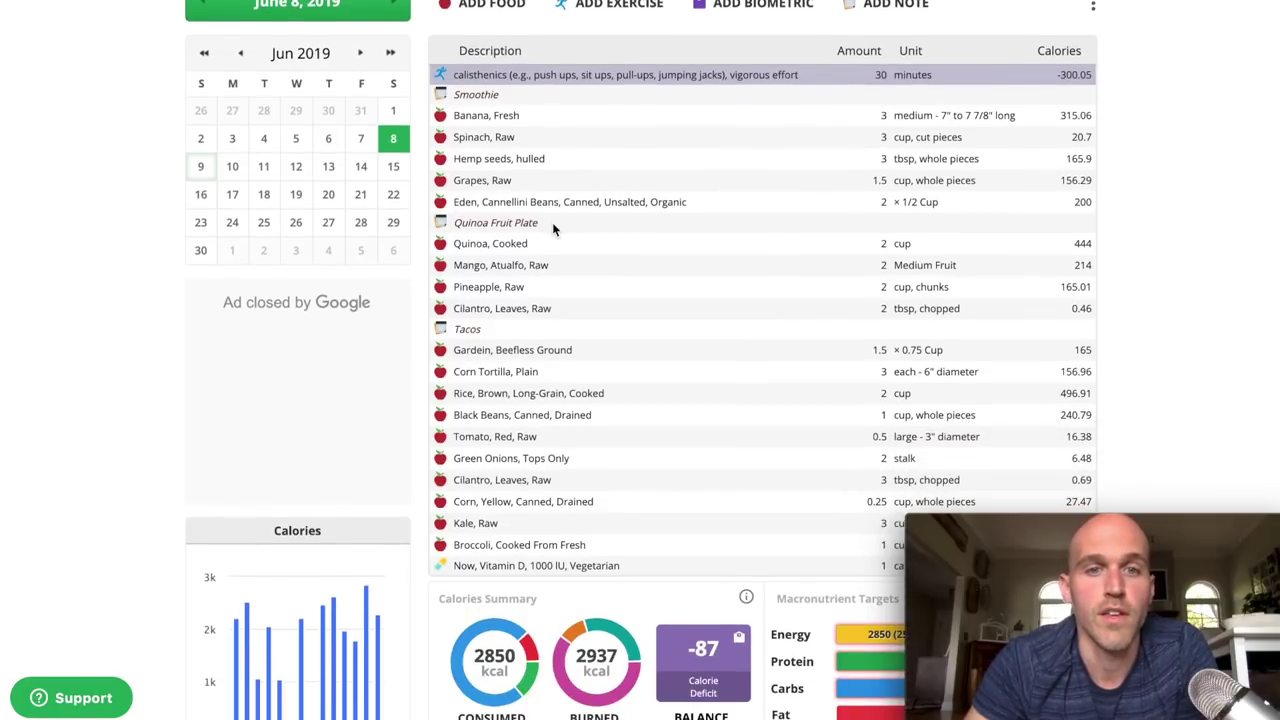
scroll(552, 230, "down", 1)
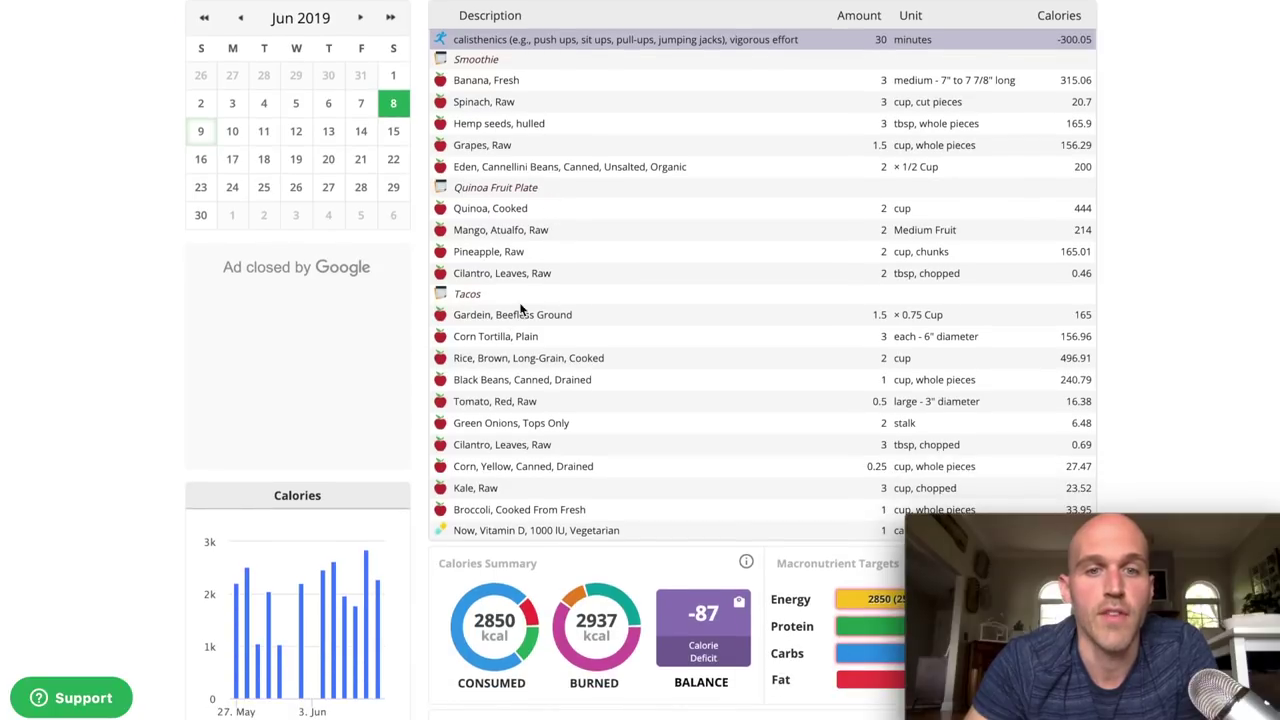
scroll(647, 327, "down", 1)
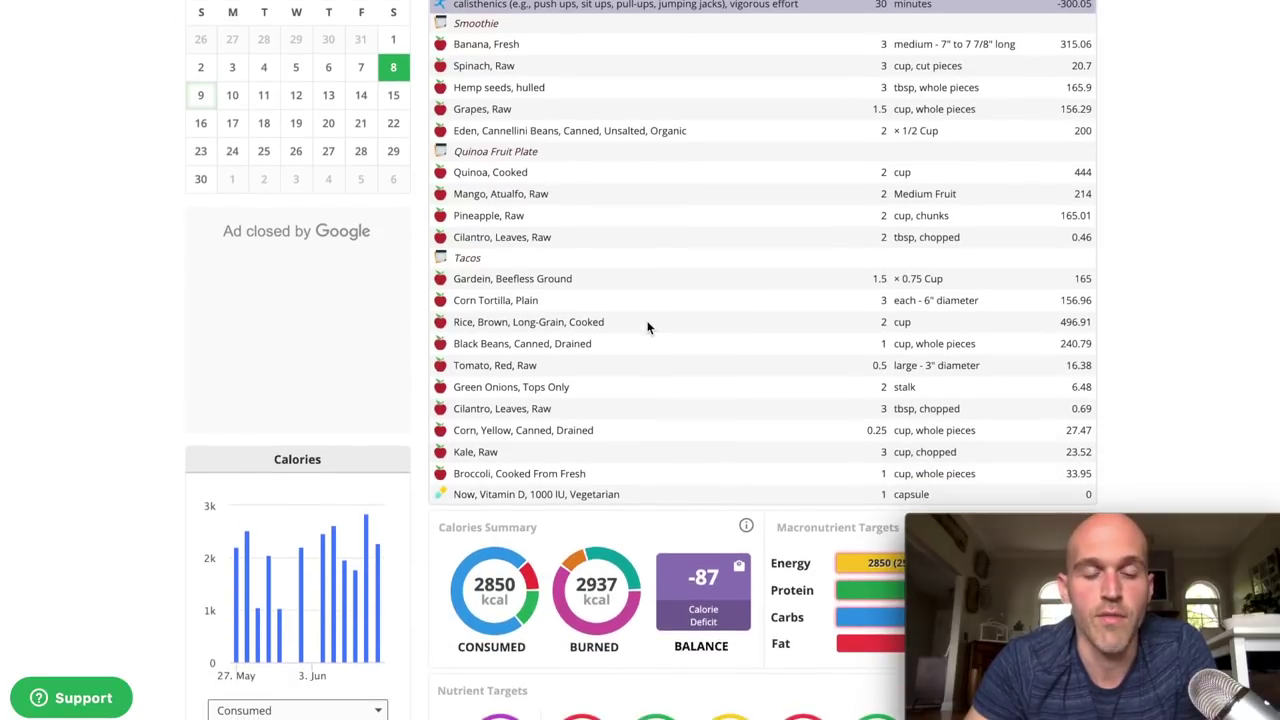
scroll(647, 327, "up", 2)
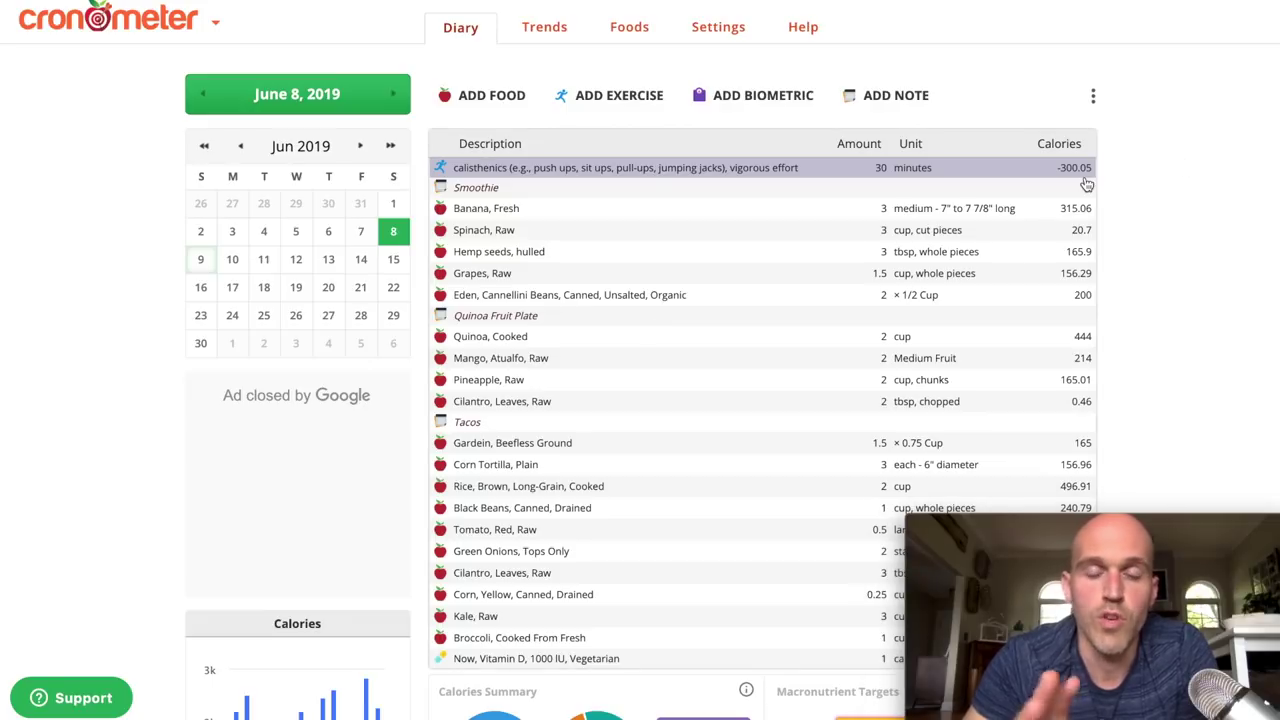
left_click(585, 236)
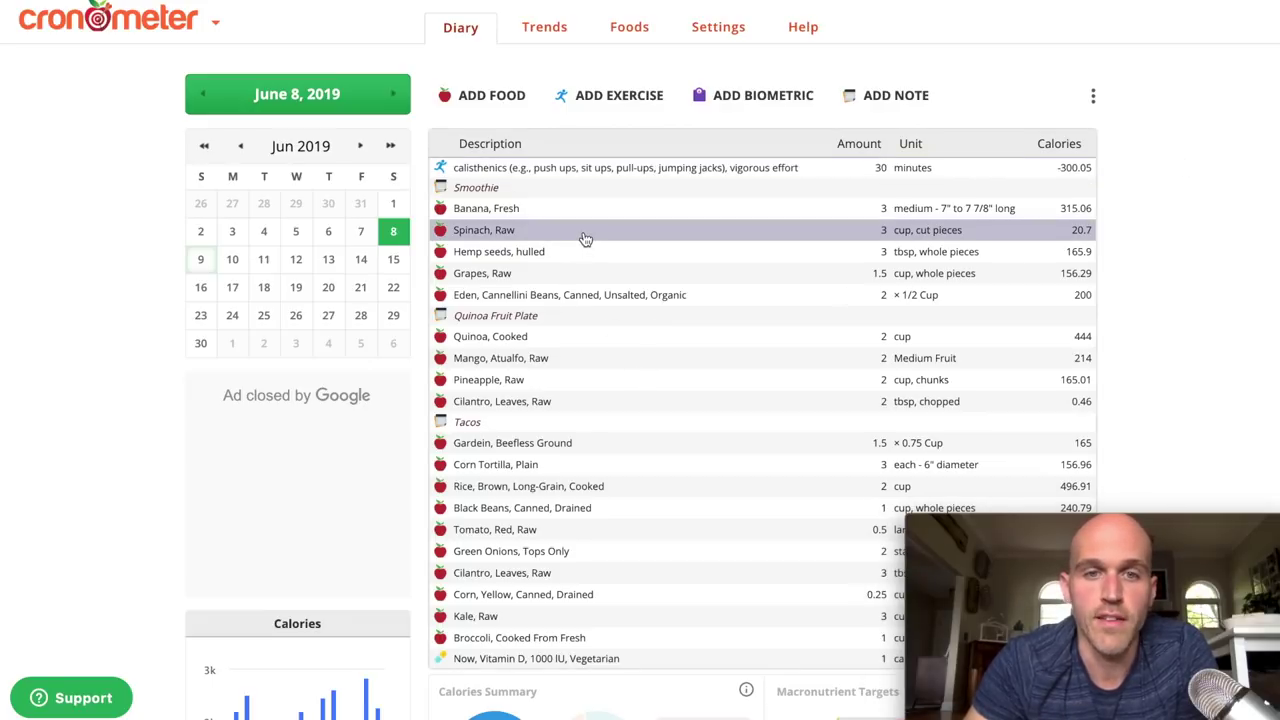
scroll(1207, 247, "down", 5)
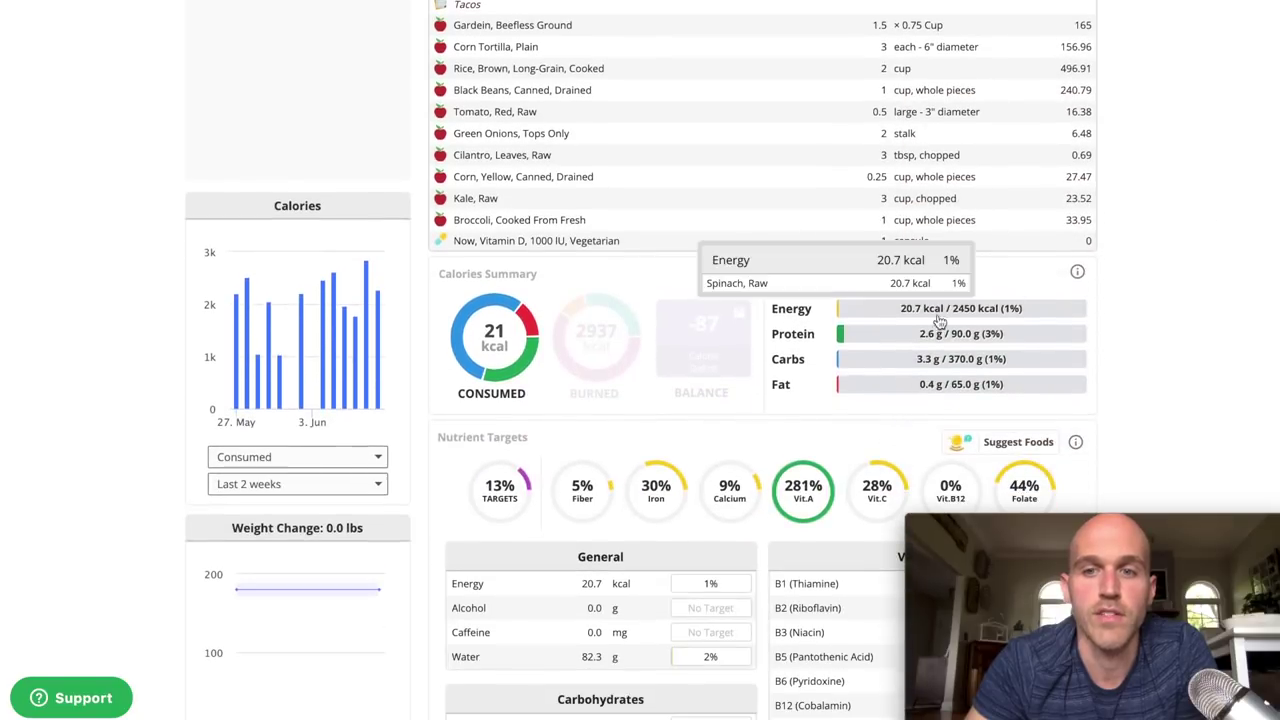
scroll(993, 364, "up", 5)
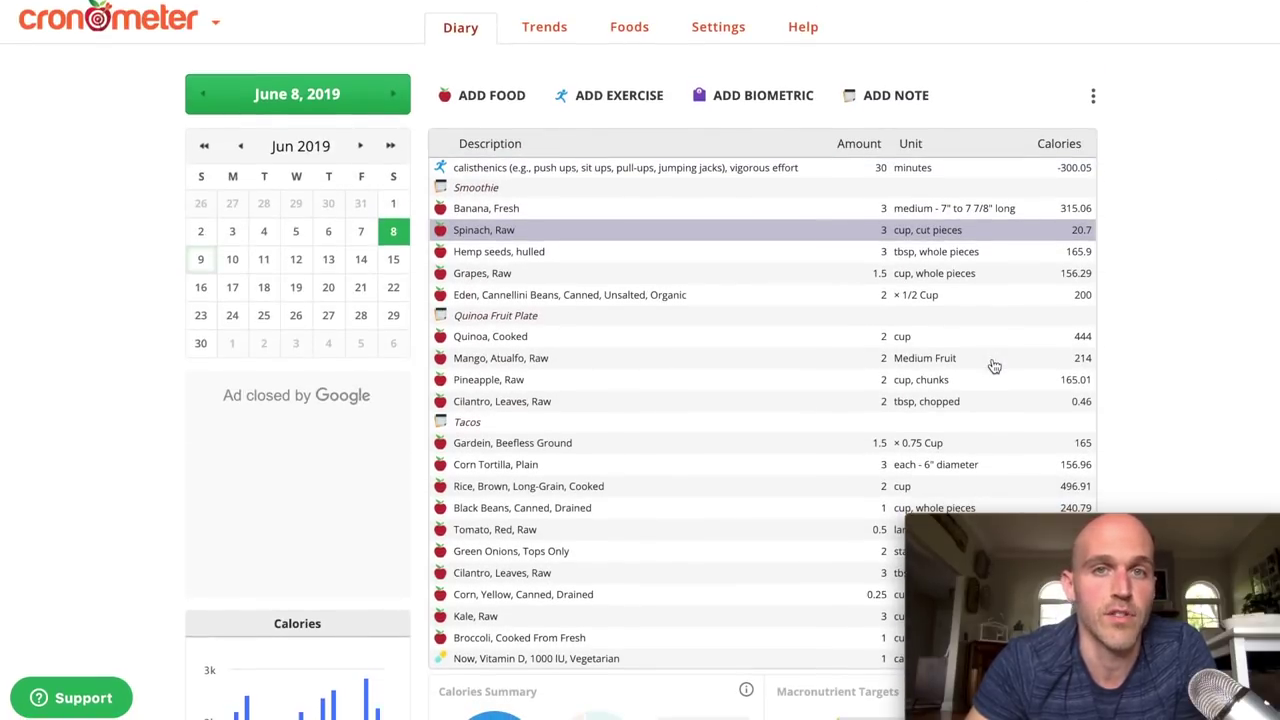
scroll(993, 366, "down", 1)
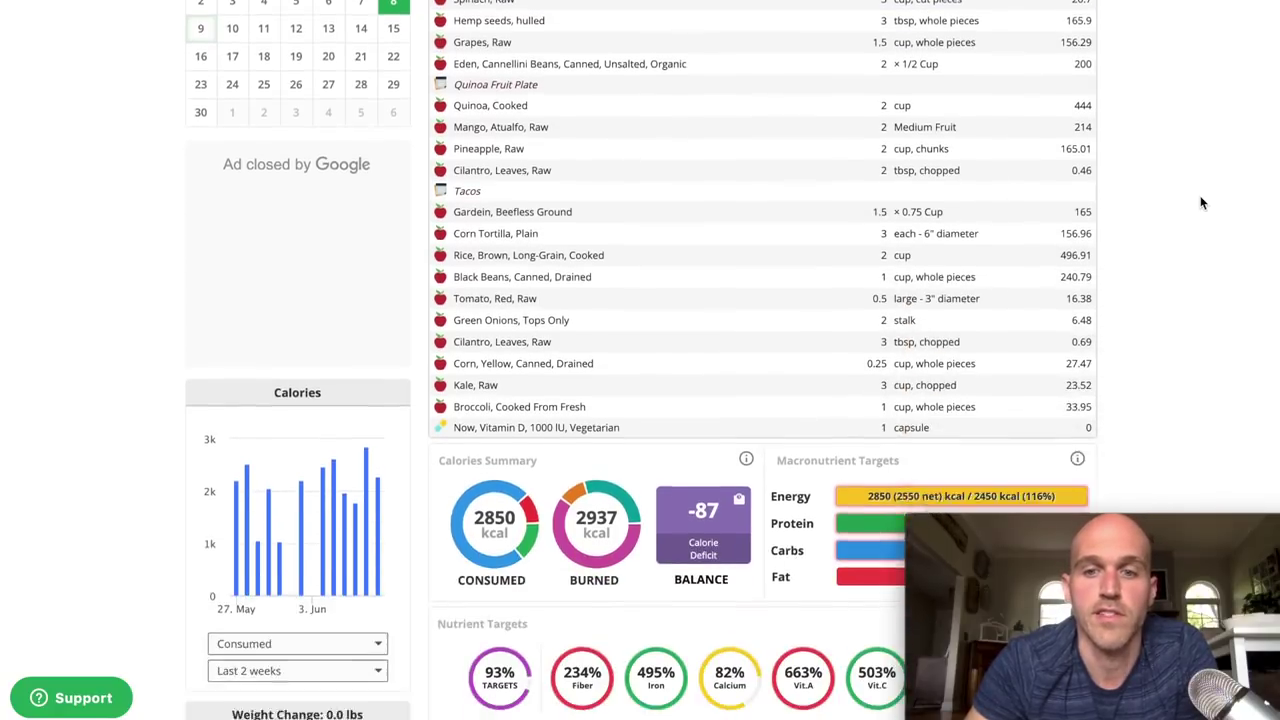
scroll(1202, 203, "down", 1)
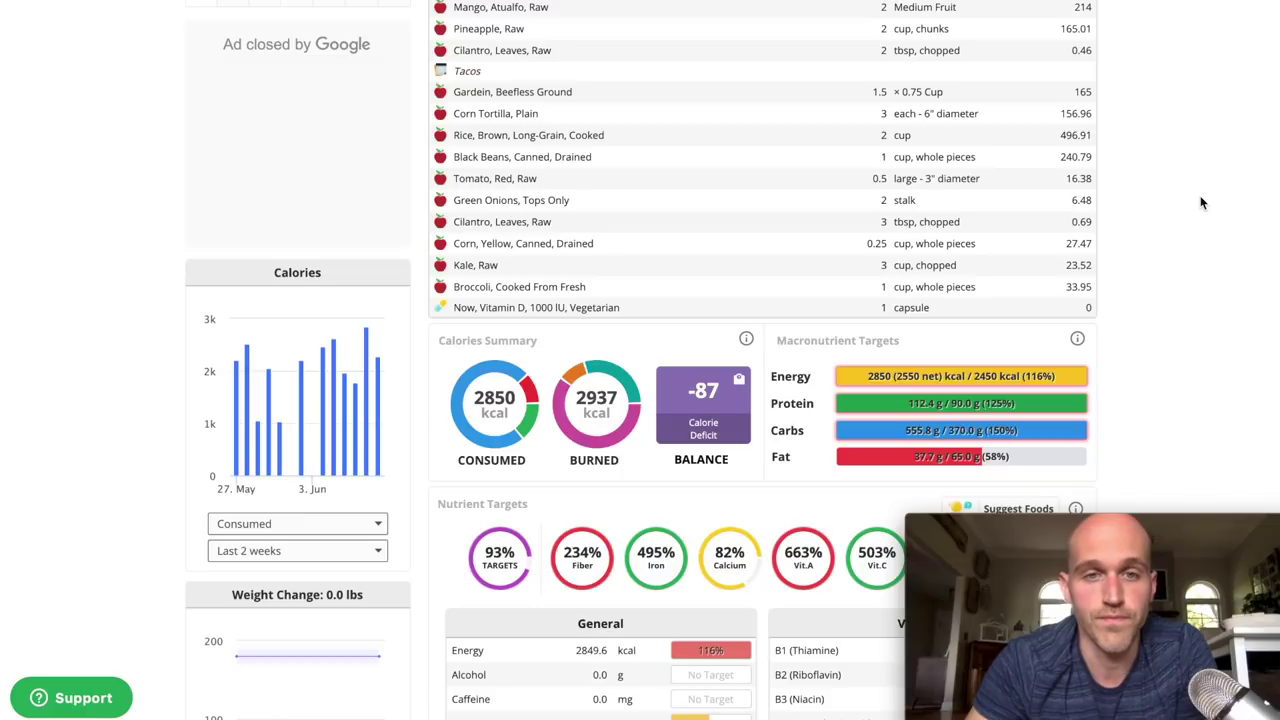
scroll(1131, 265, "down", 1)
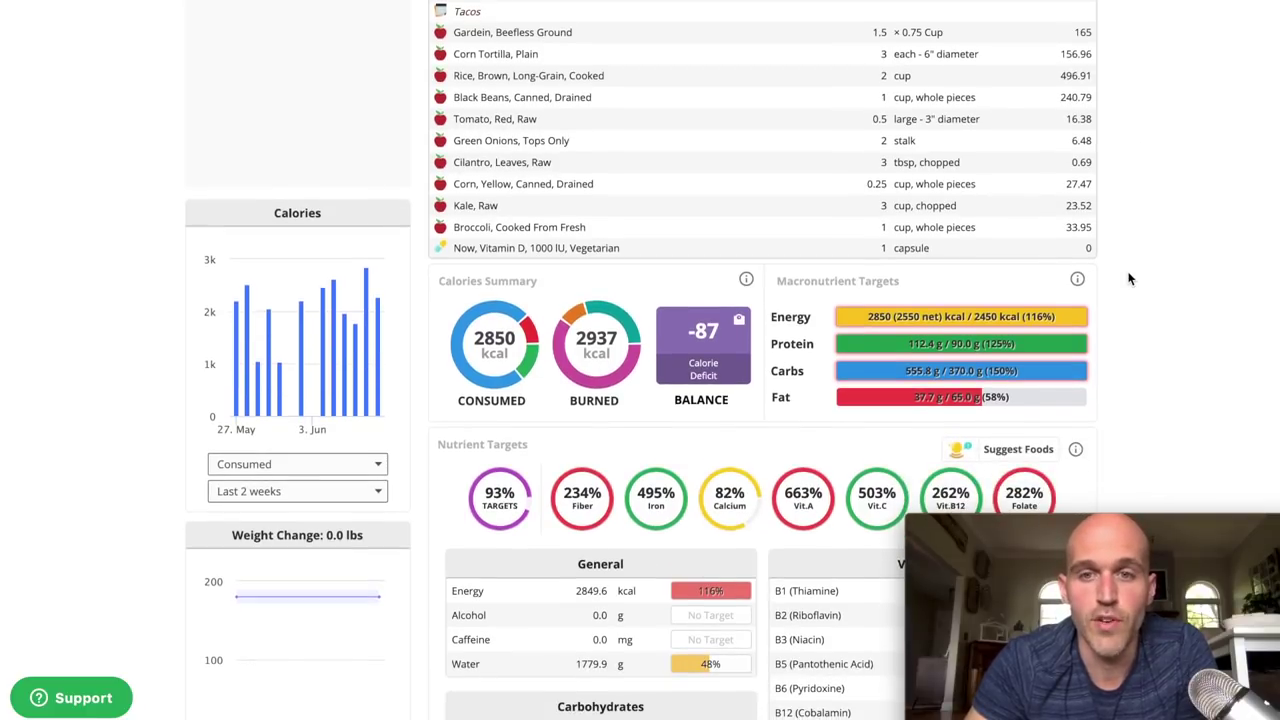
scroll(1130, 278, "down", 1)
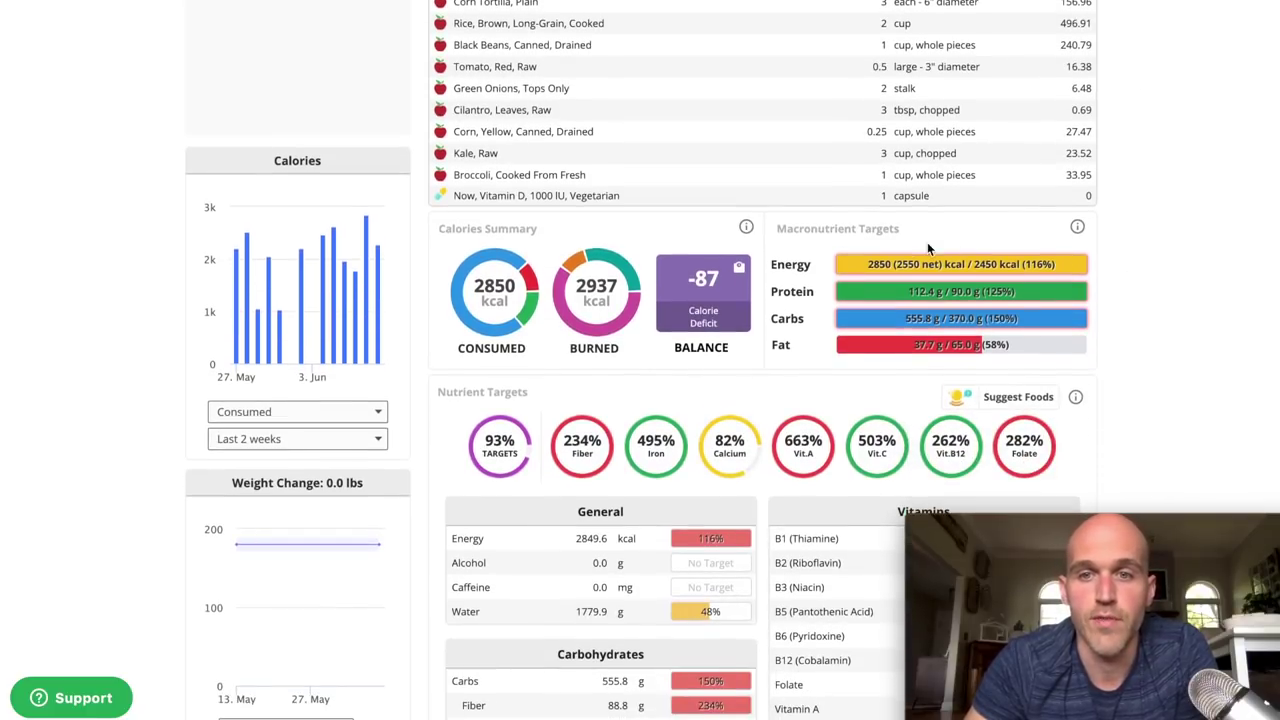
mouse_move(917, 263)
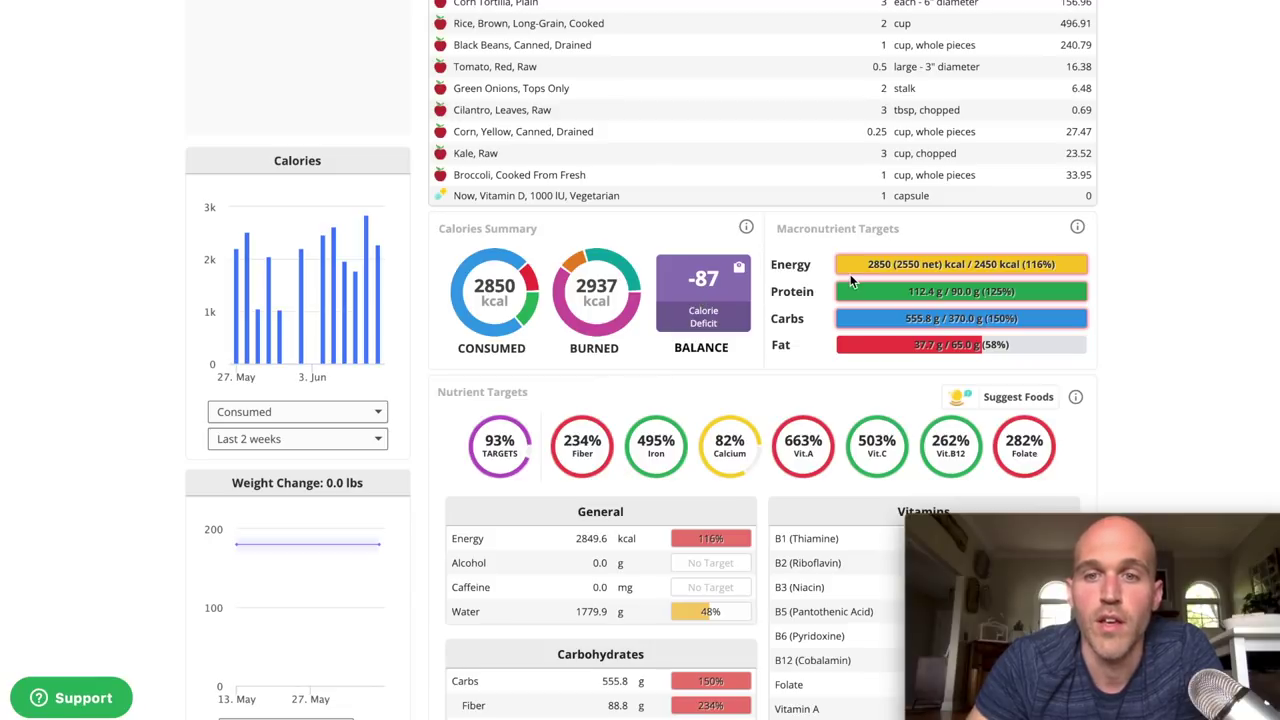
mouse_move(870, 276)
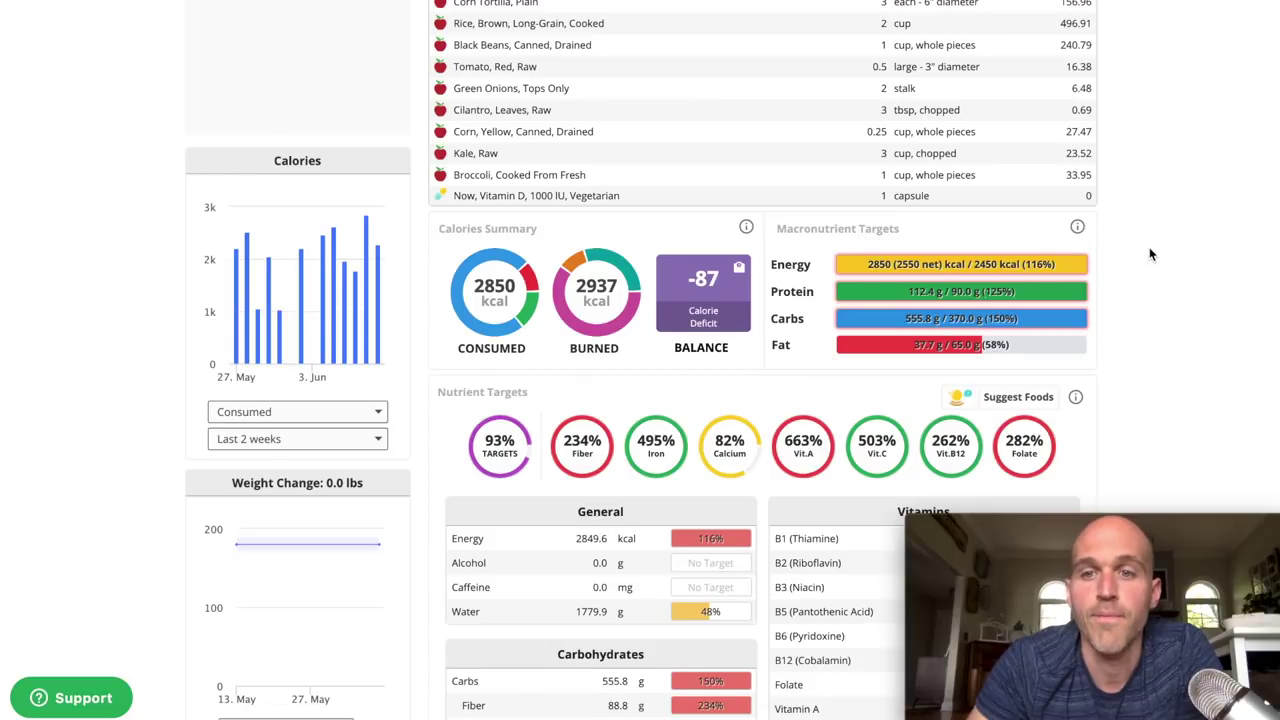
scroll(1150, 250, "down", 1)
scroll(1149, 254, "down", 1)
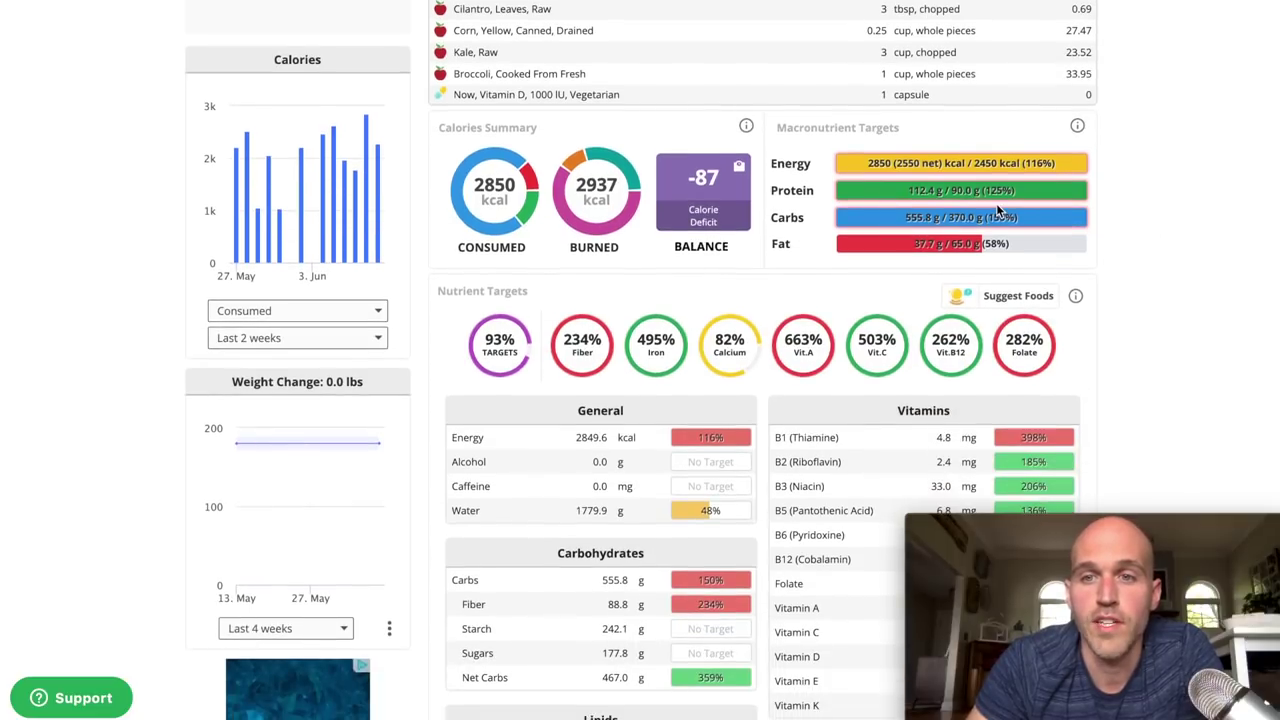
mouse_move(922, 194)
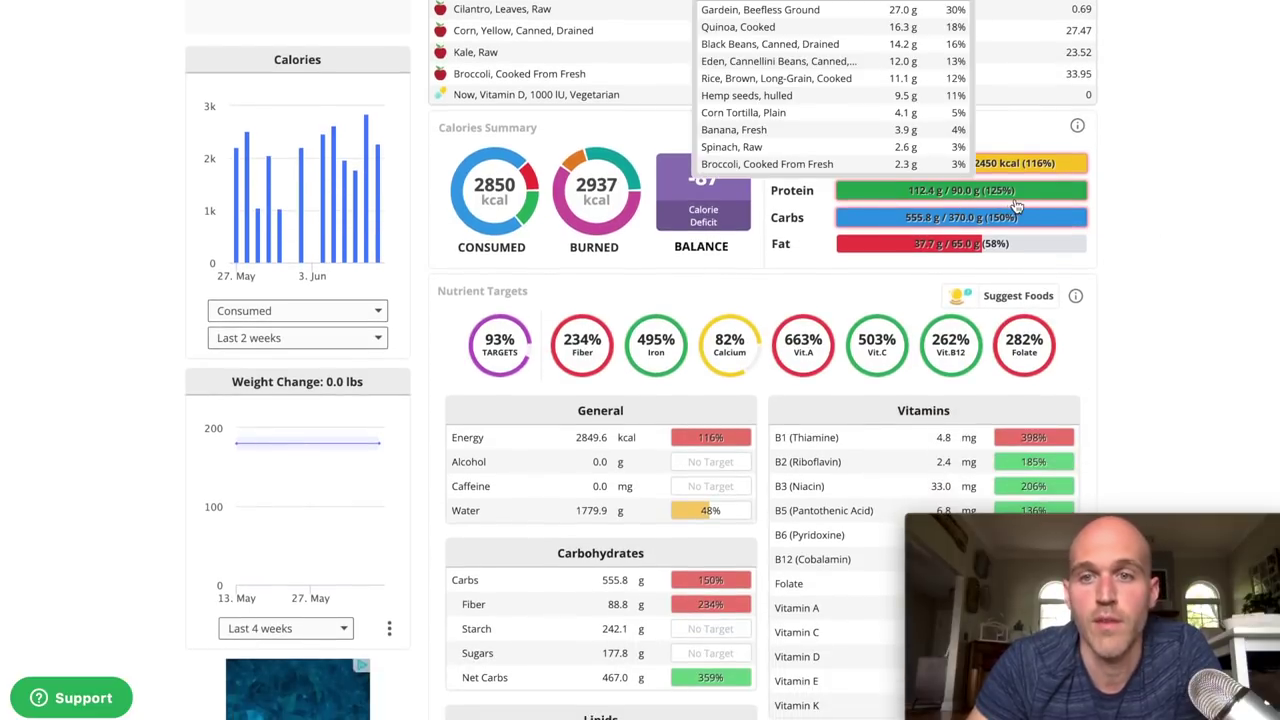
scroll(1172, 214, "down", 1)
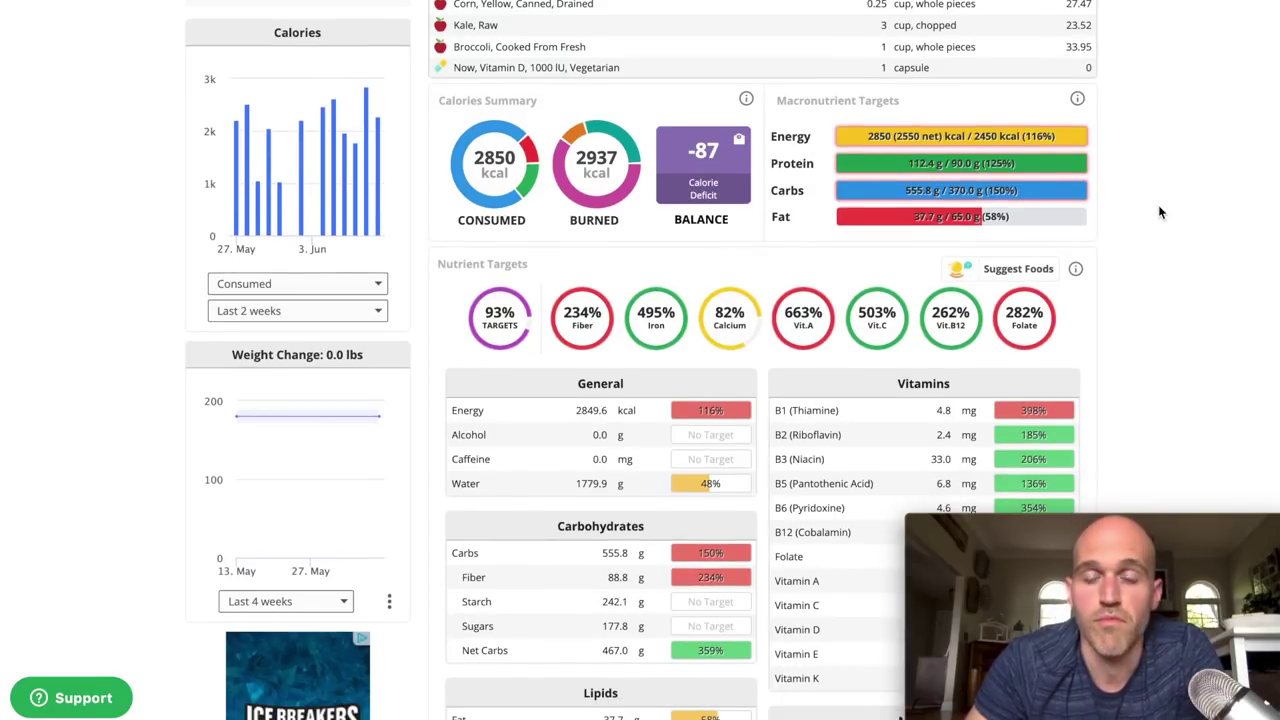
mouse_move(1048, 222)
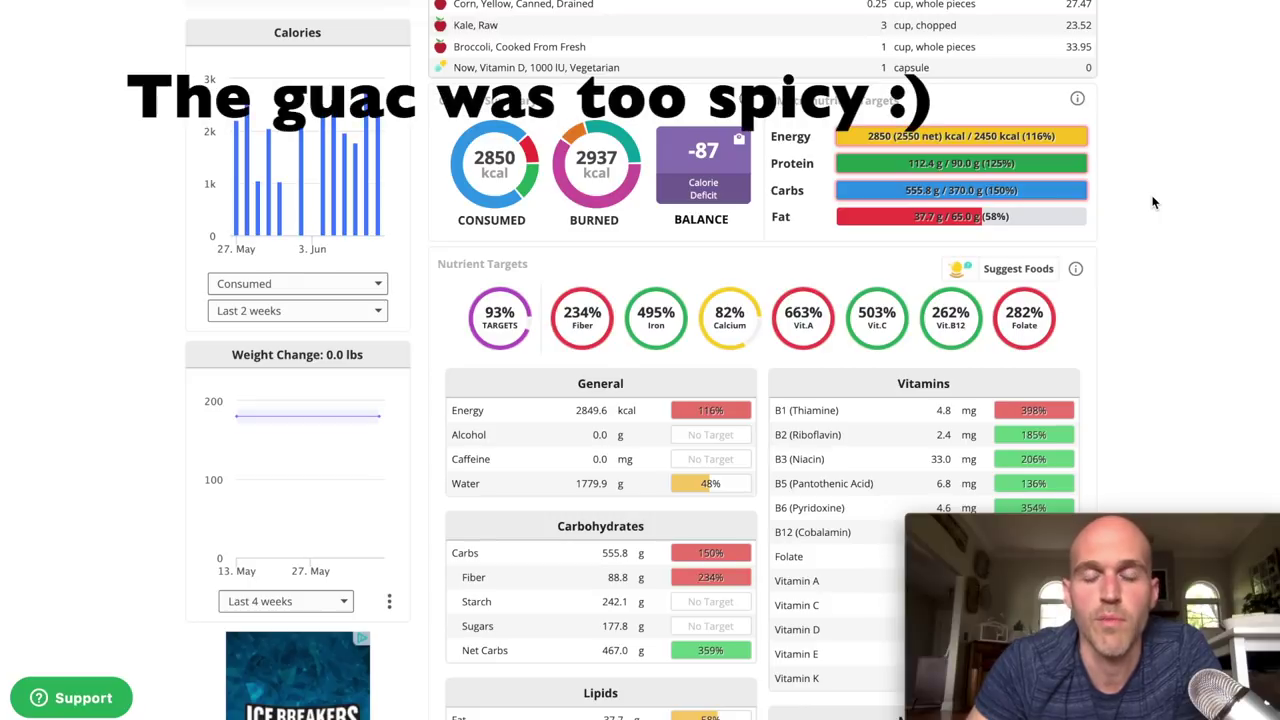
scroll(1153, 203, "up", 2)
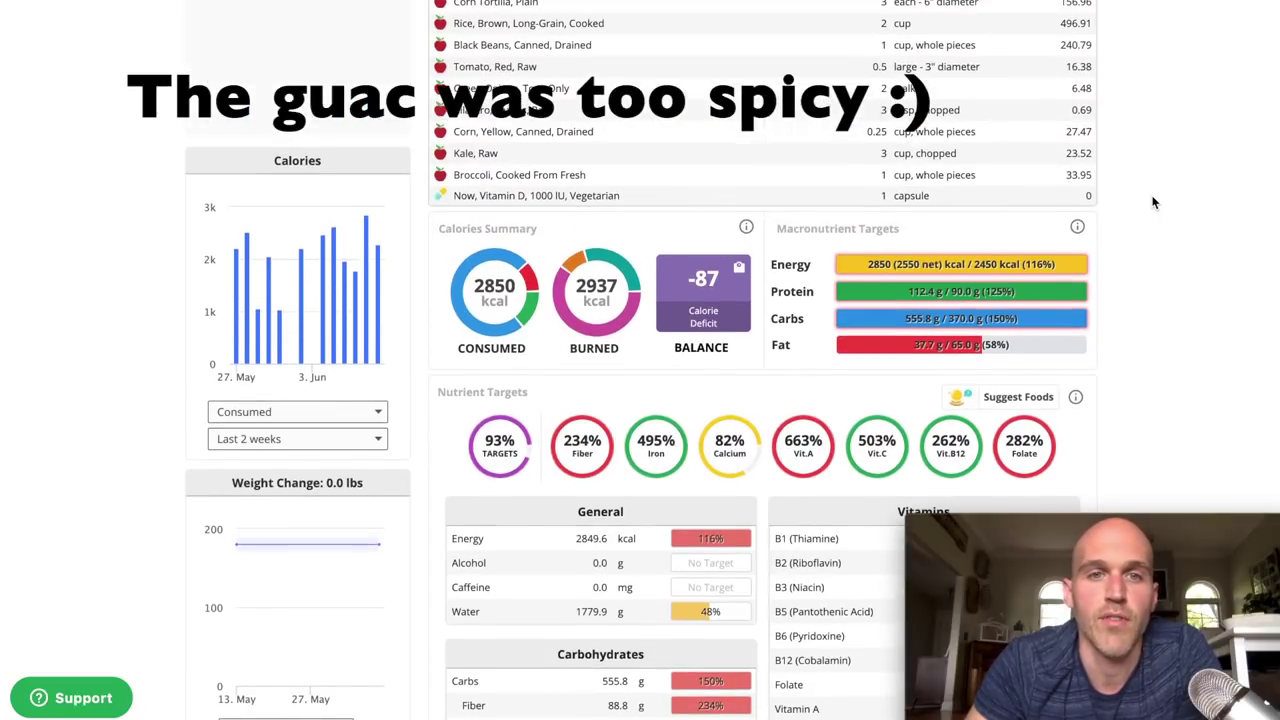
scroll(1153, 203, "up", 1)
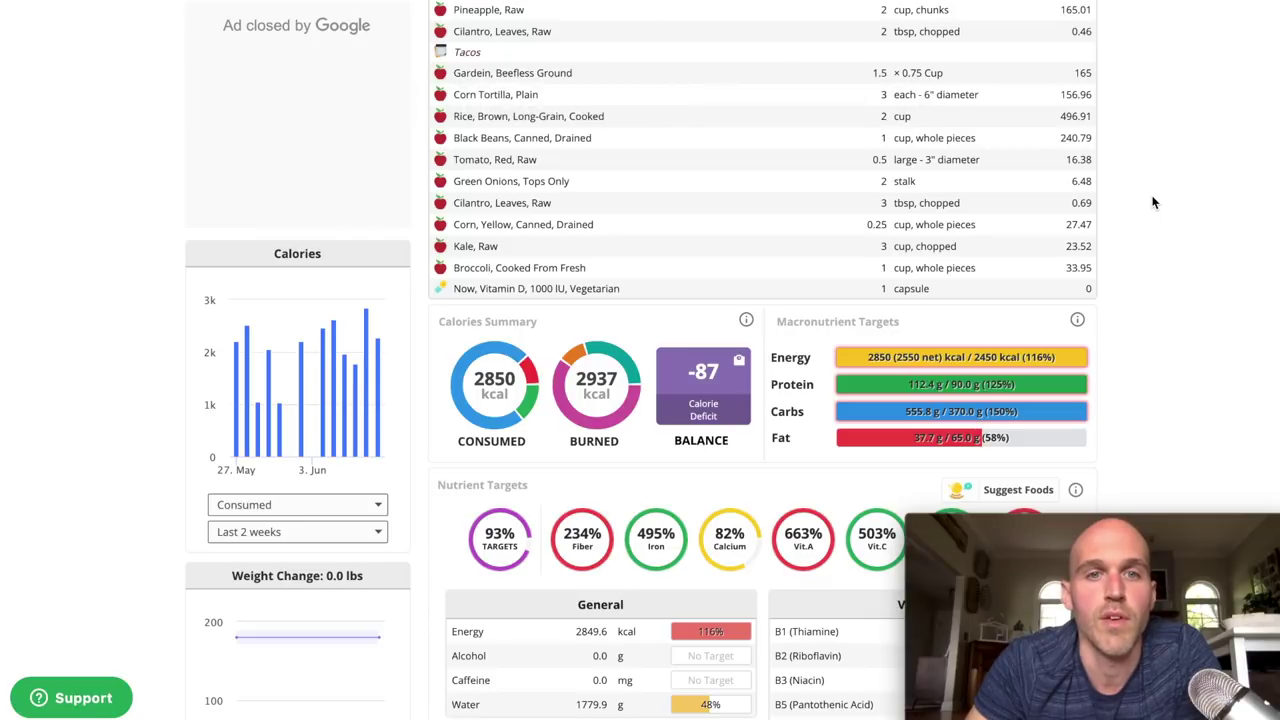
scroll(1153, 203, "up", 1)
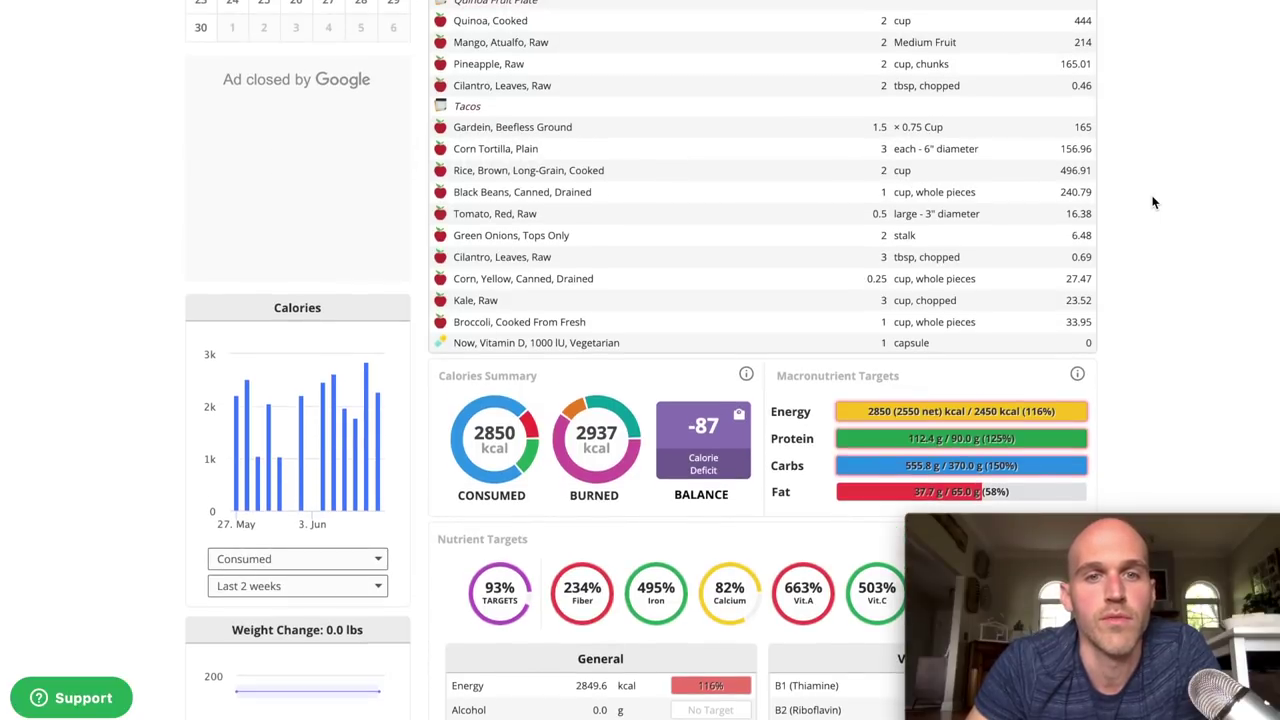
scroll(1153, 203, "up", 1)
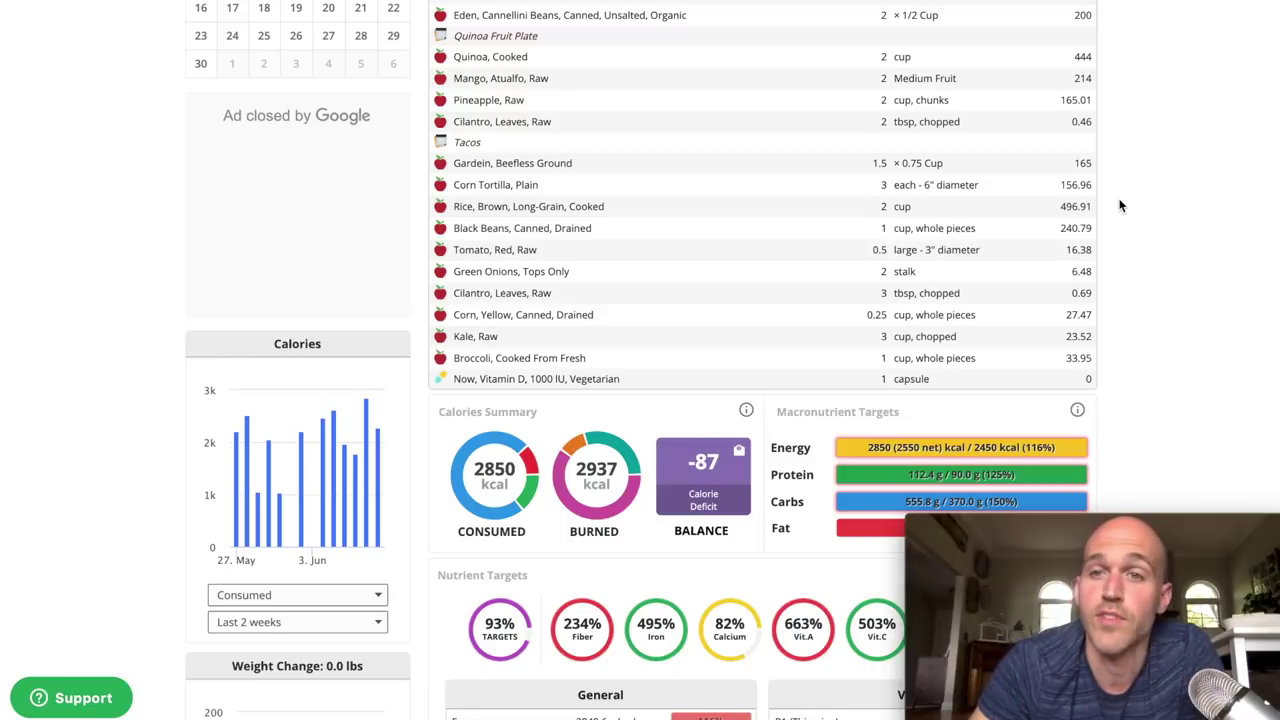
scroll(1120, 205, "up", 2)
scroll(1120, 205, "up", 2)
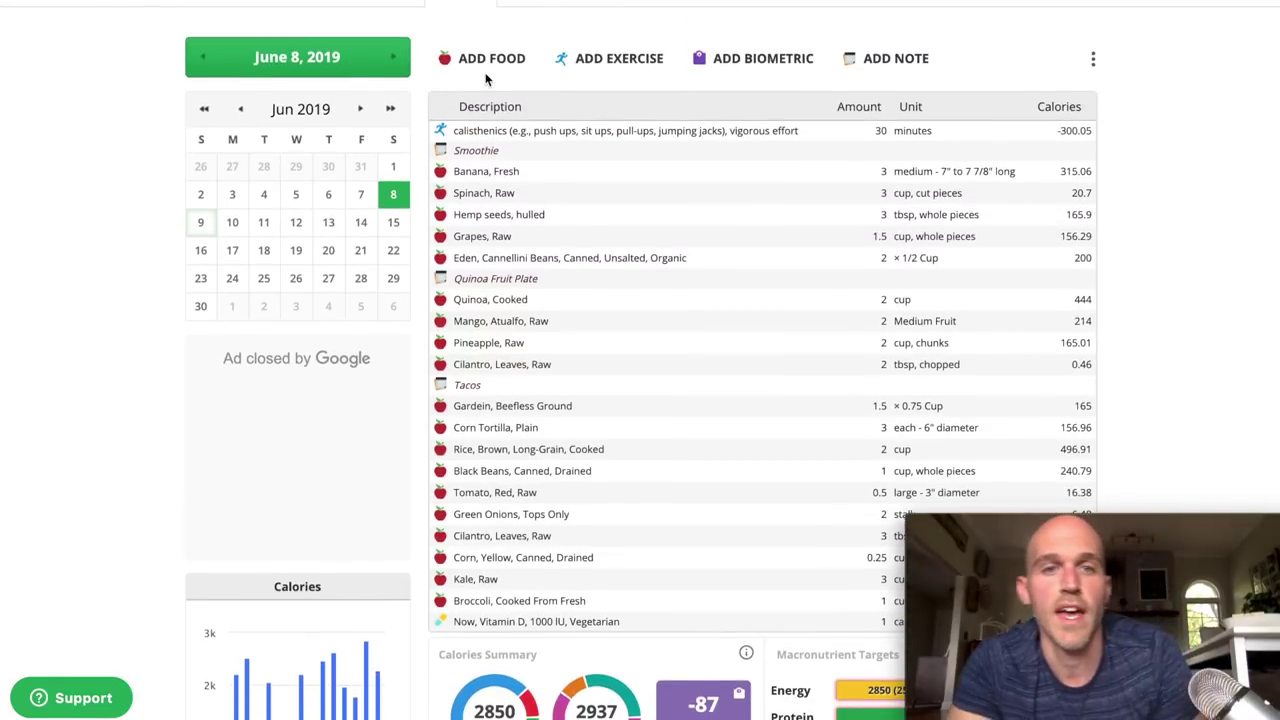
Step: Search 'olives' and log 0.75 cup of Black Olives in the June 8, 2019 diary
left_click(490, 60)
type("ol")
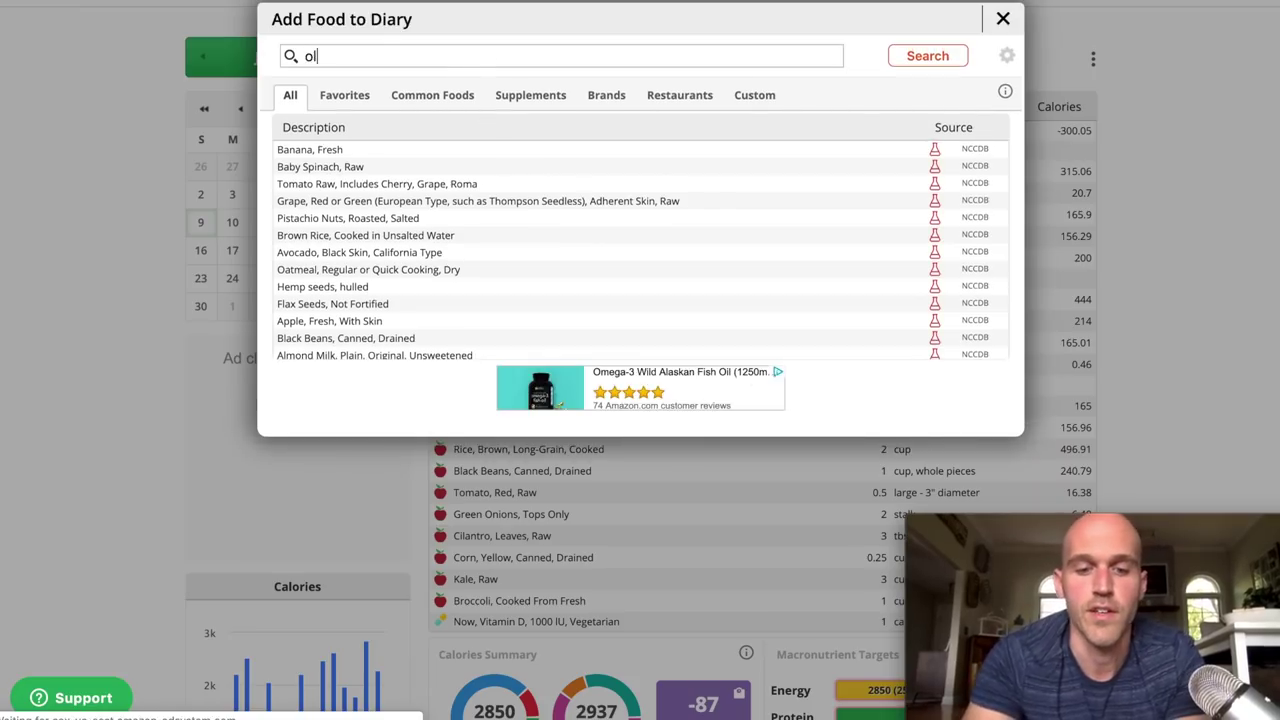
type("ives")
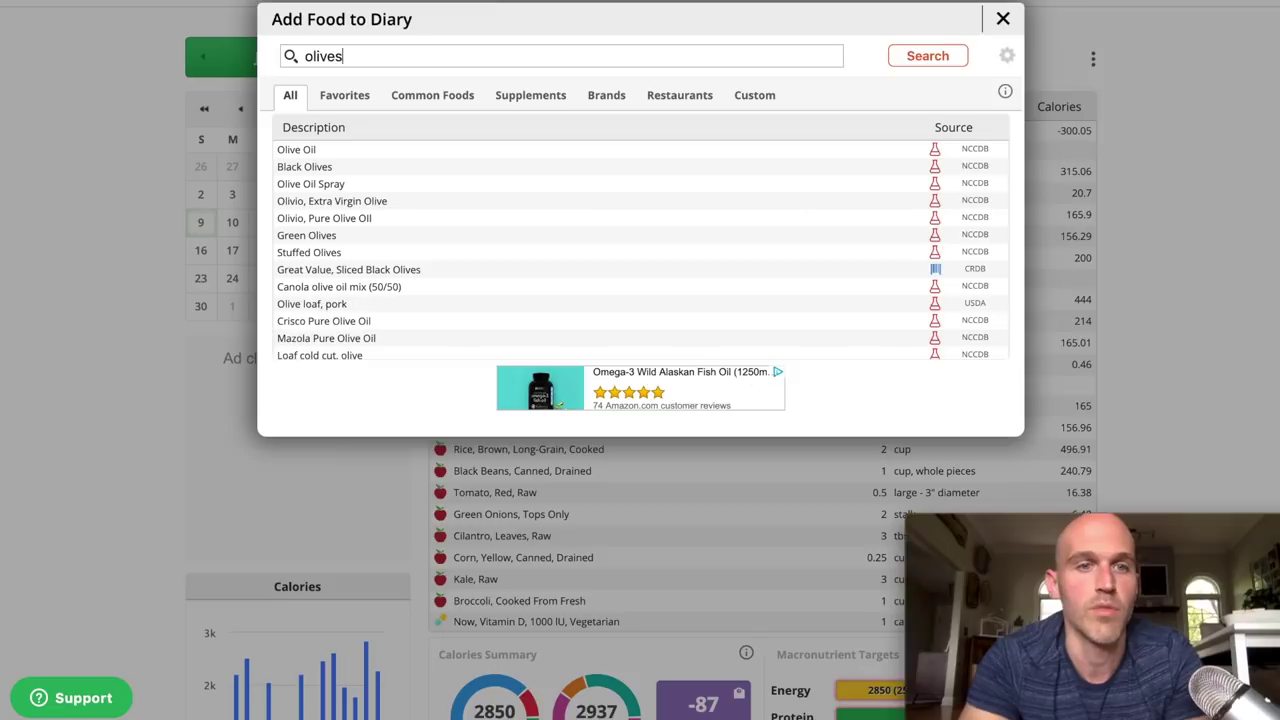
left_click(350, 168)
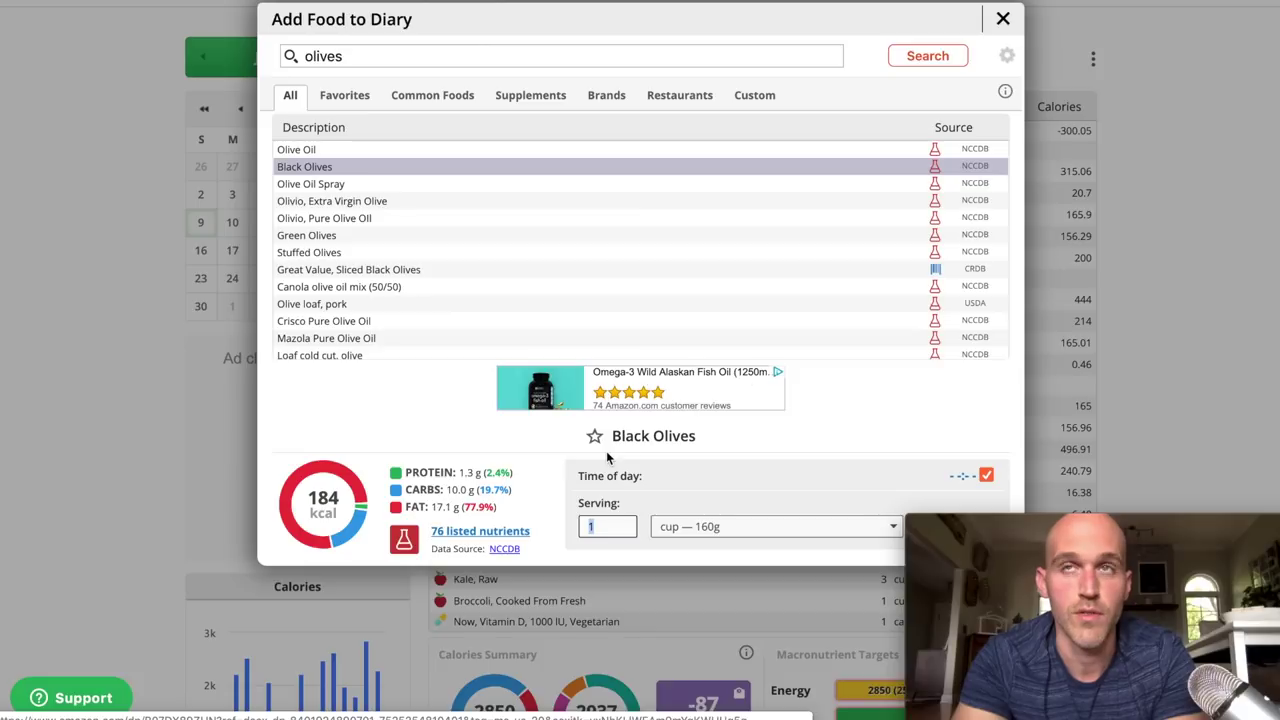
key("BackSpace")
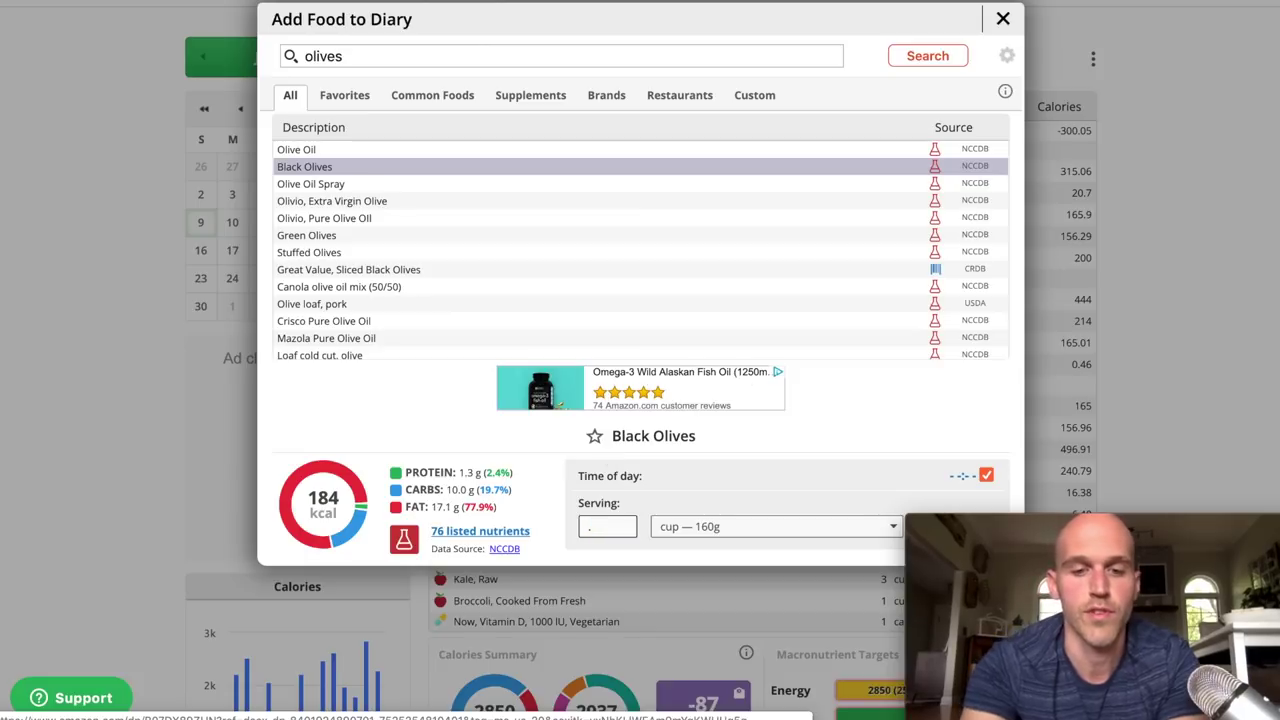
type(".75")
key("Return")
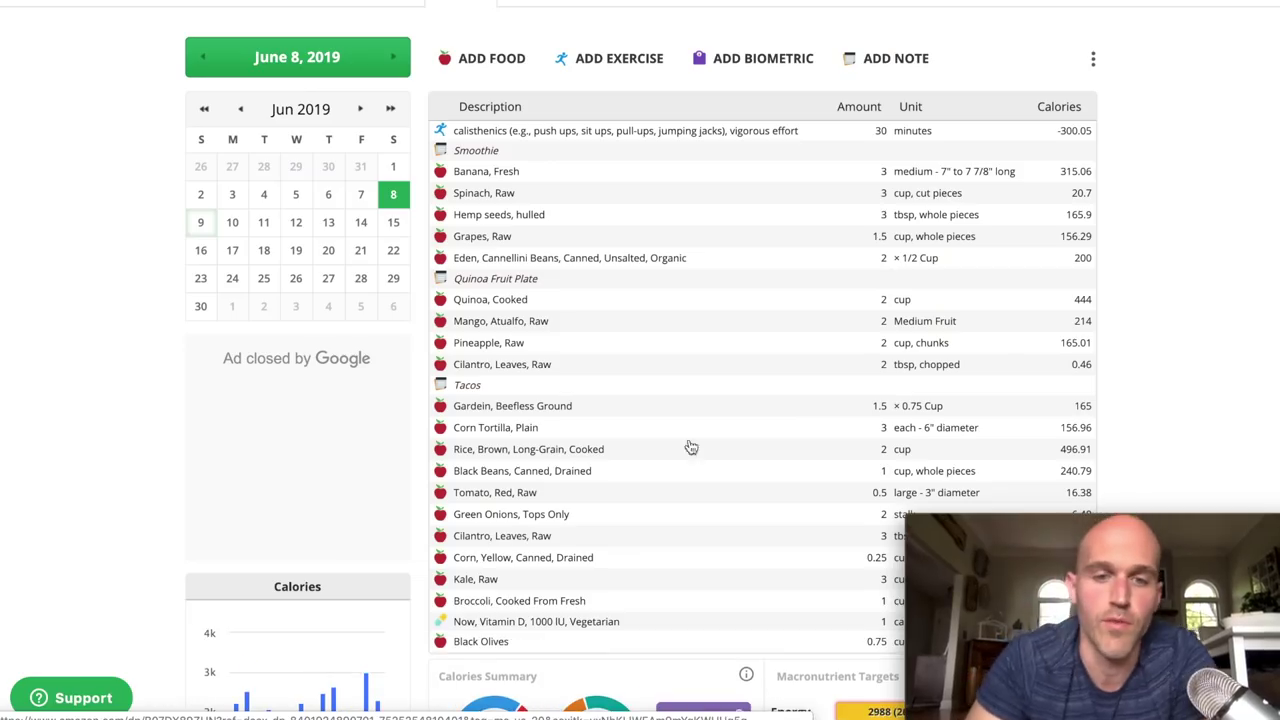
scroll(1158, 323, "down", 6)
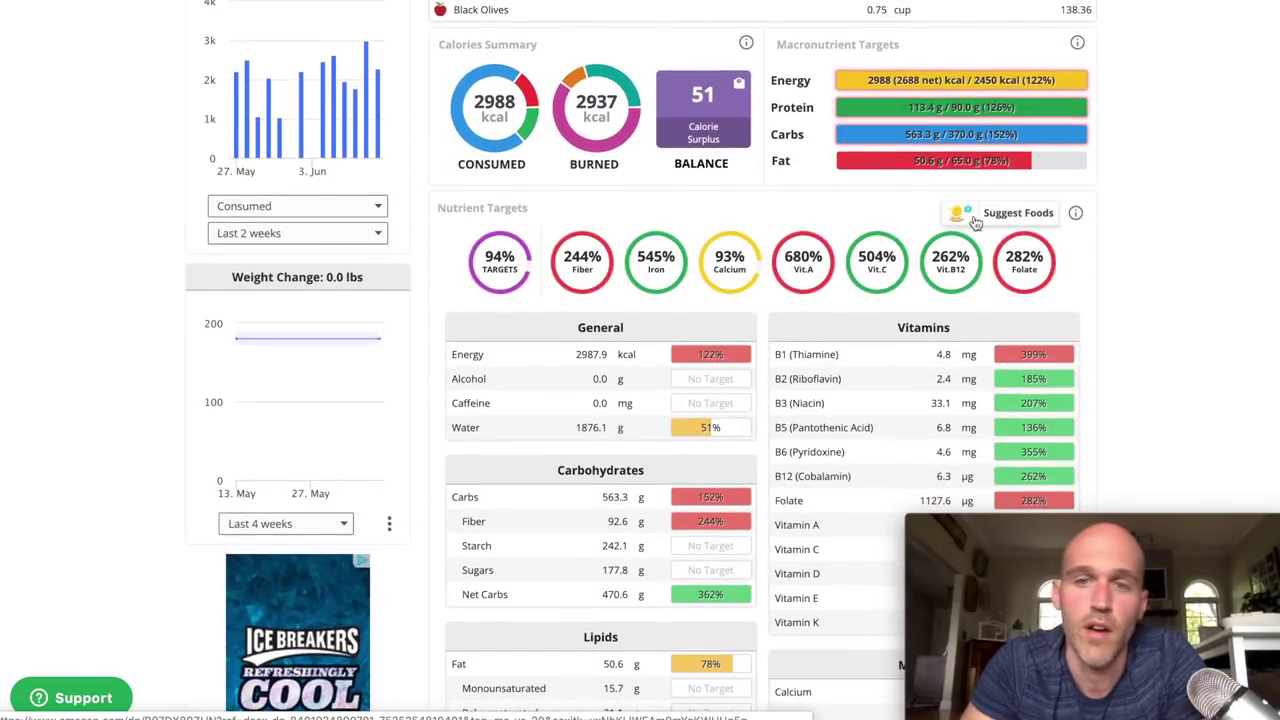
scroll(967, 178, "down", 1)
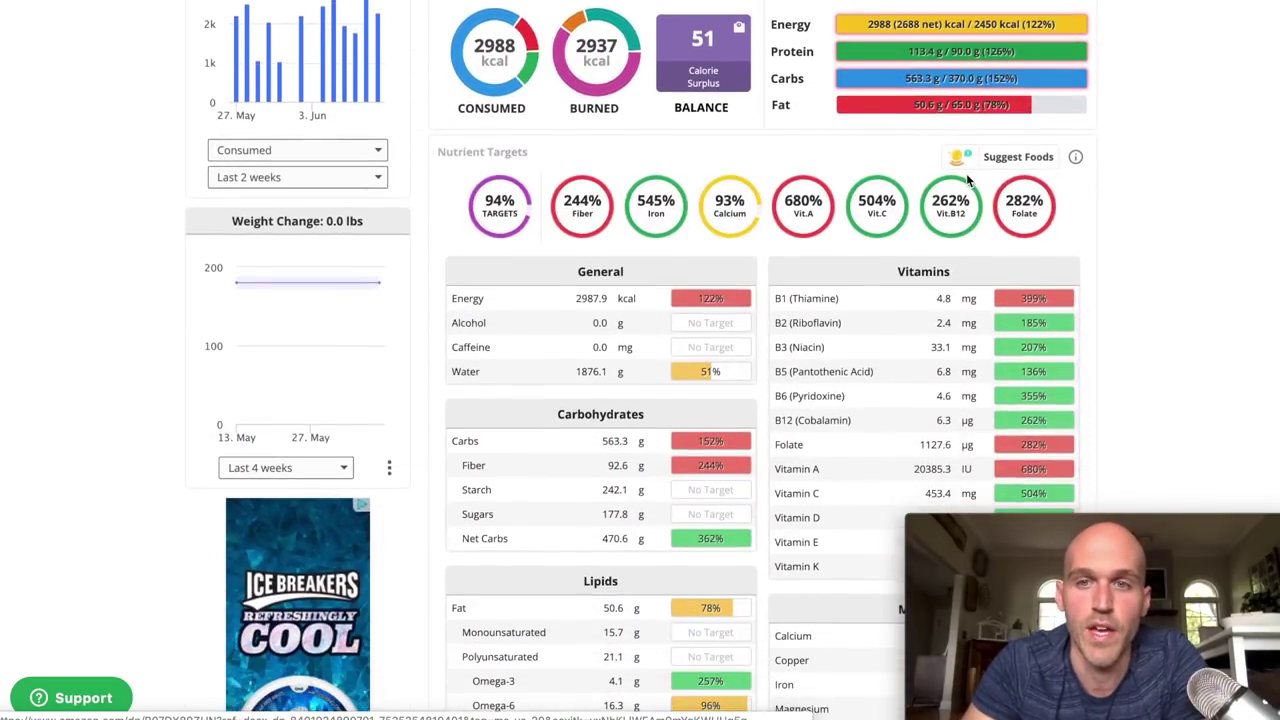
scroll(966, 173, "down", 4)
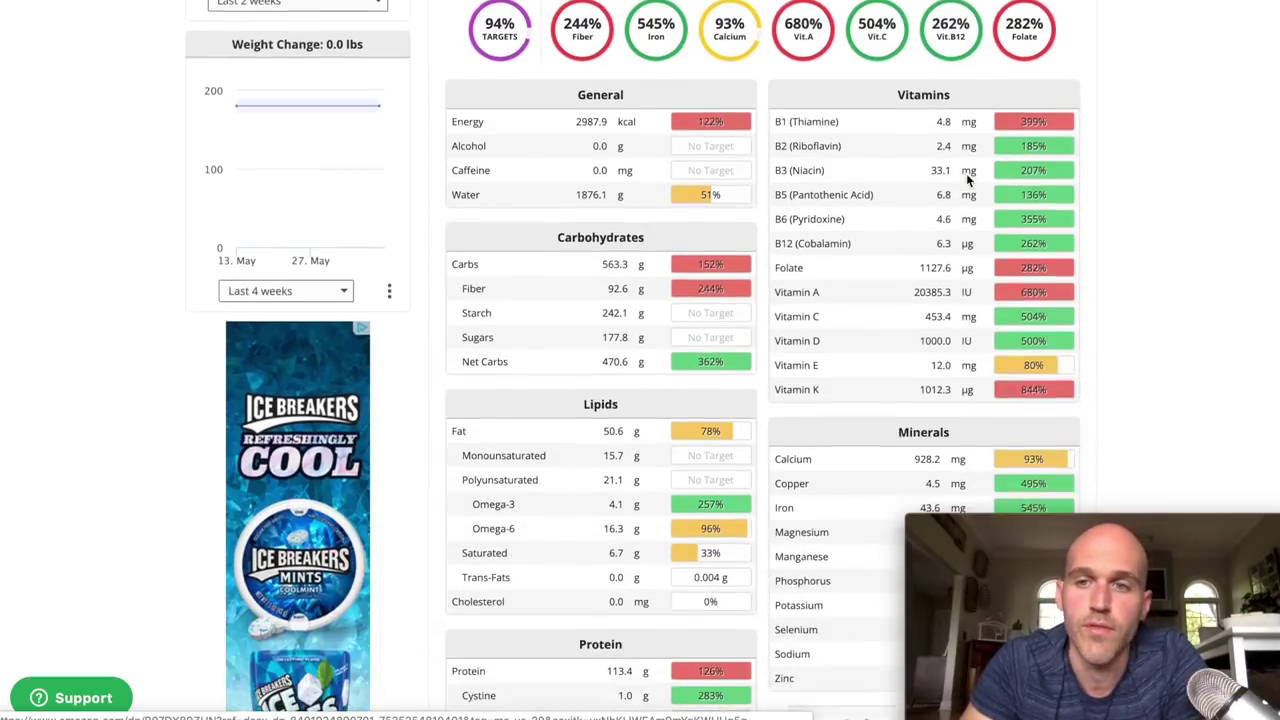
mouse_move(1022, 95)
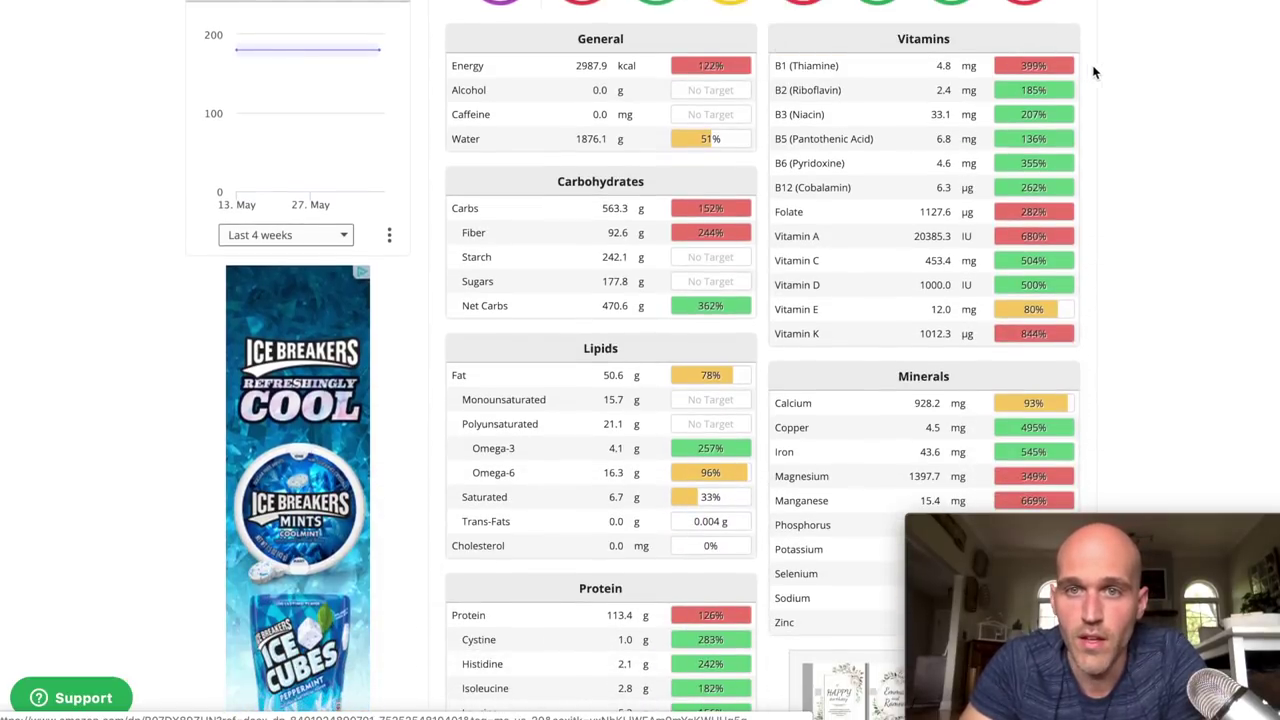
mouse_move(1052, 72)
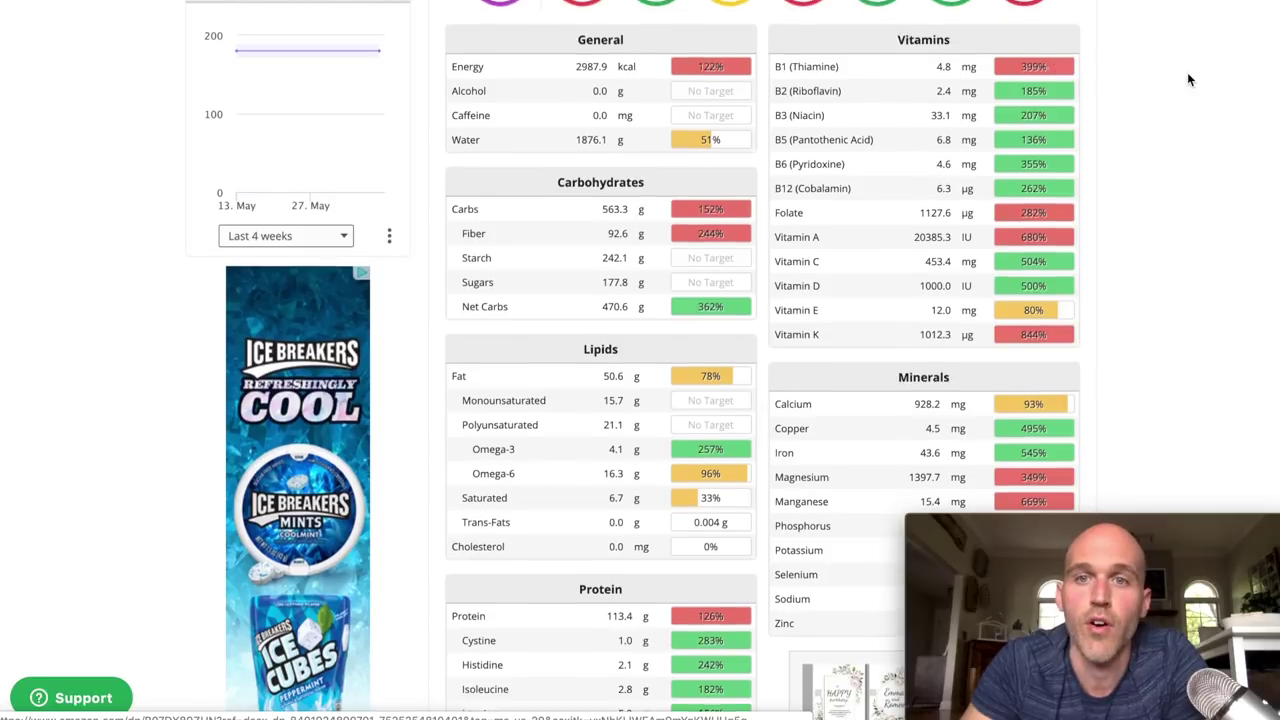
scroll(1187, 72, "up", 1)
scroll(1084, 140, "down", 4)
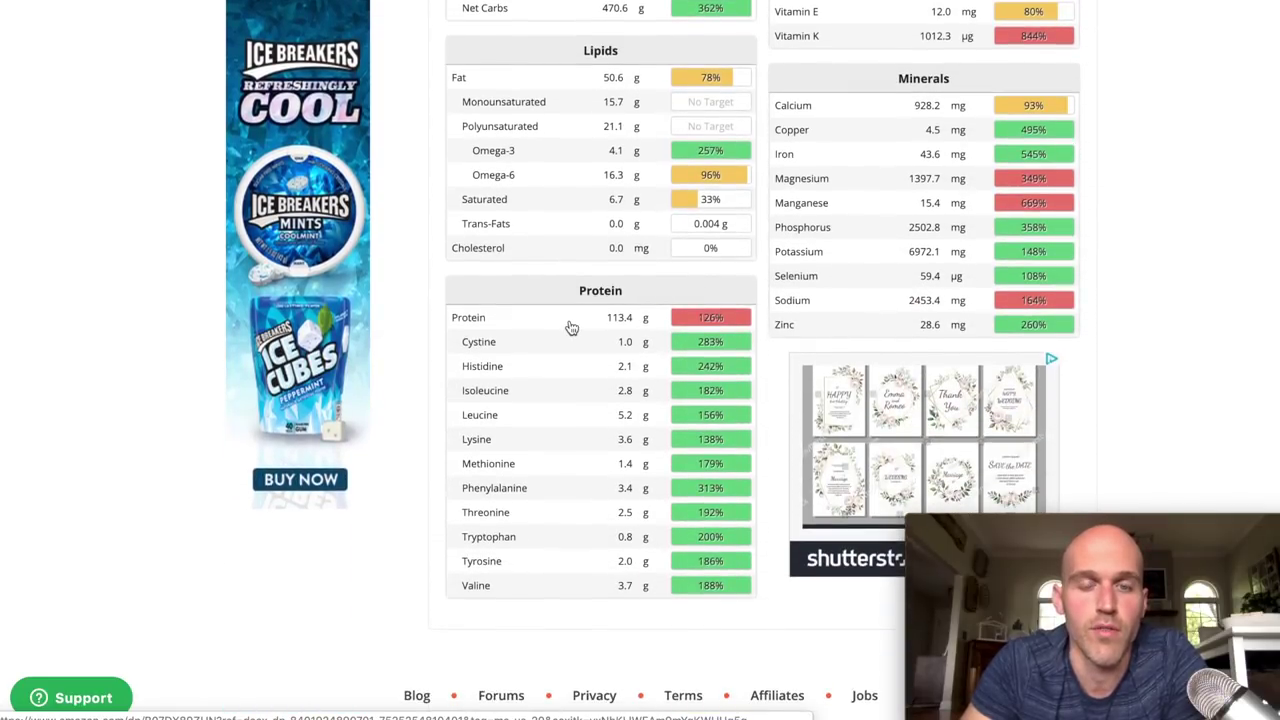
scroll(665, 332, "down", 1)
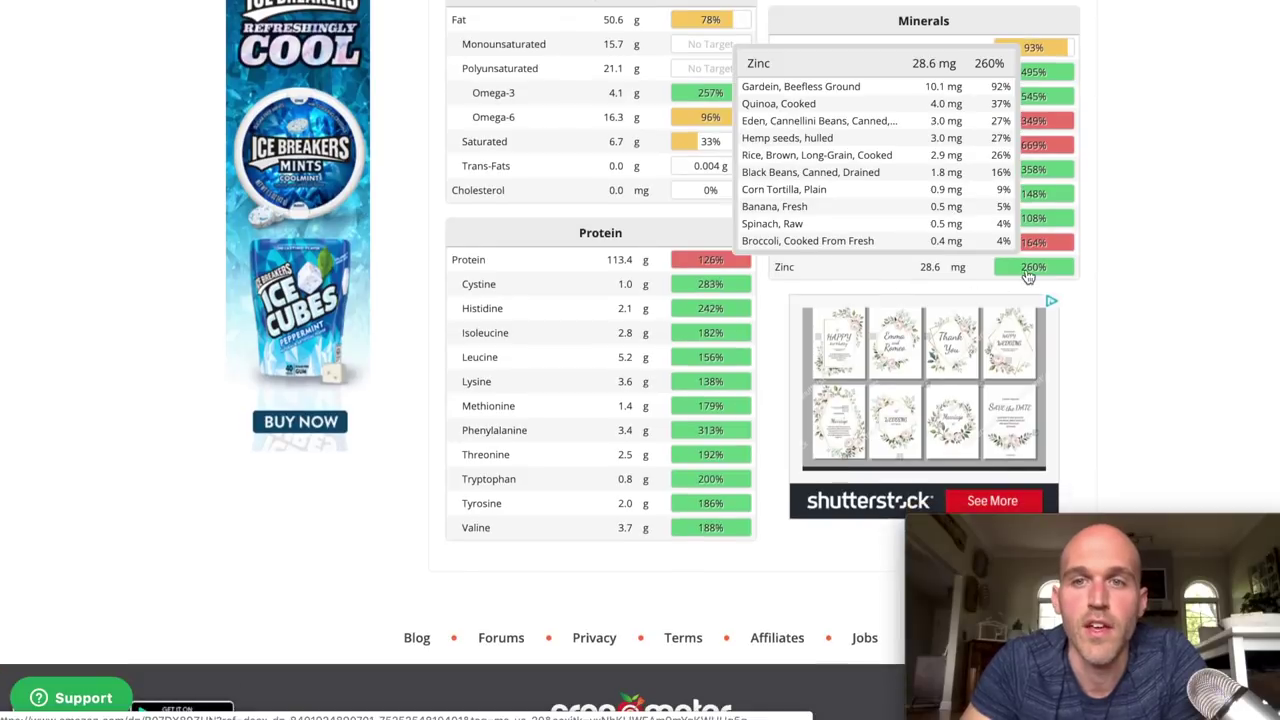
scroll(1030, 268, "up", 3)
scroll(1146, 245, "up", 2)
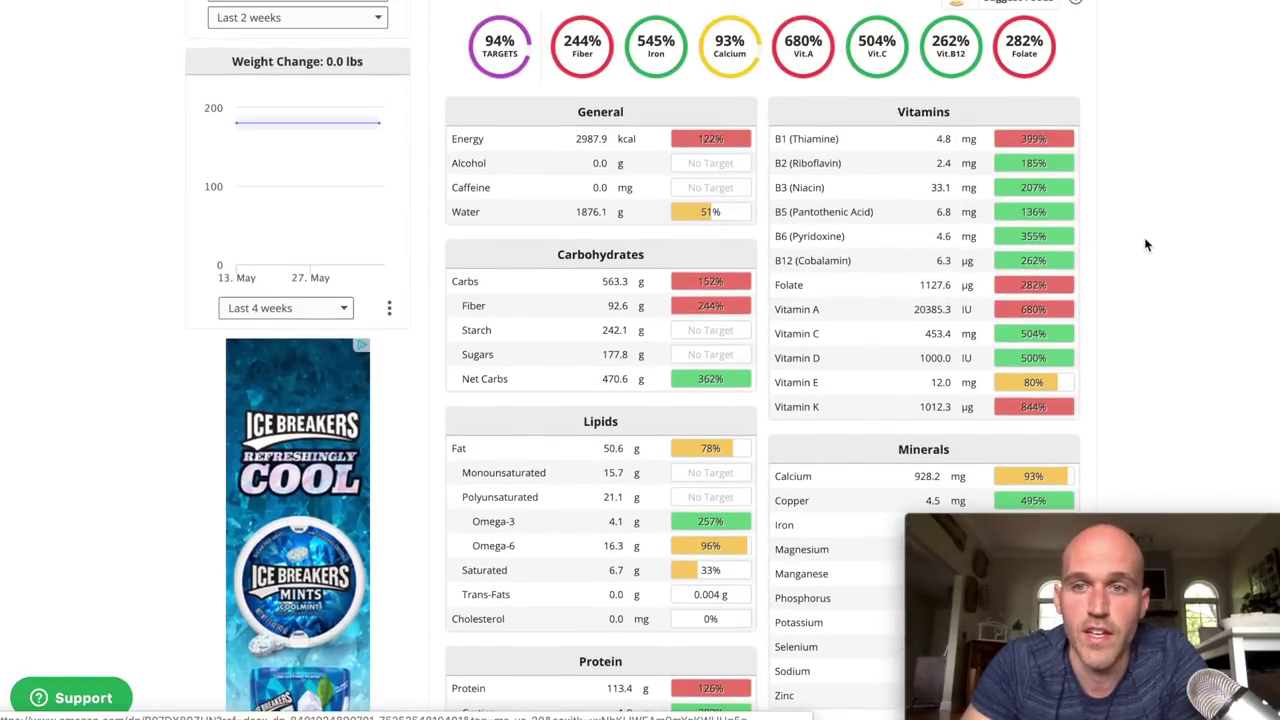
scroll(1132, 171, "up", 1)
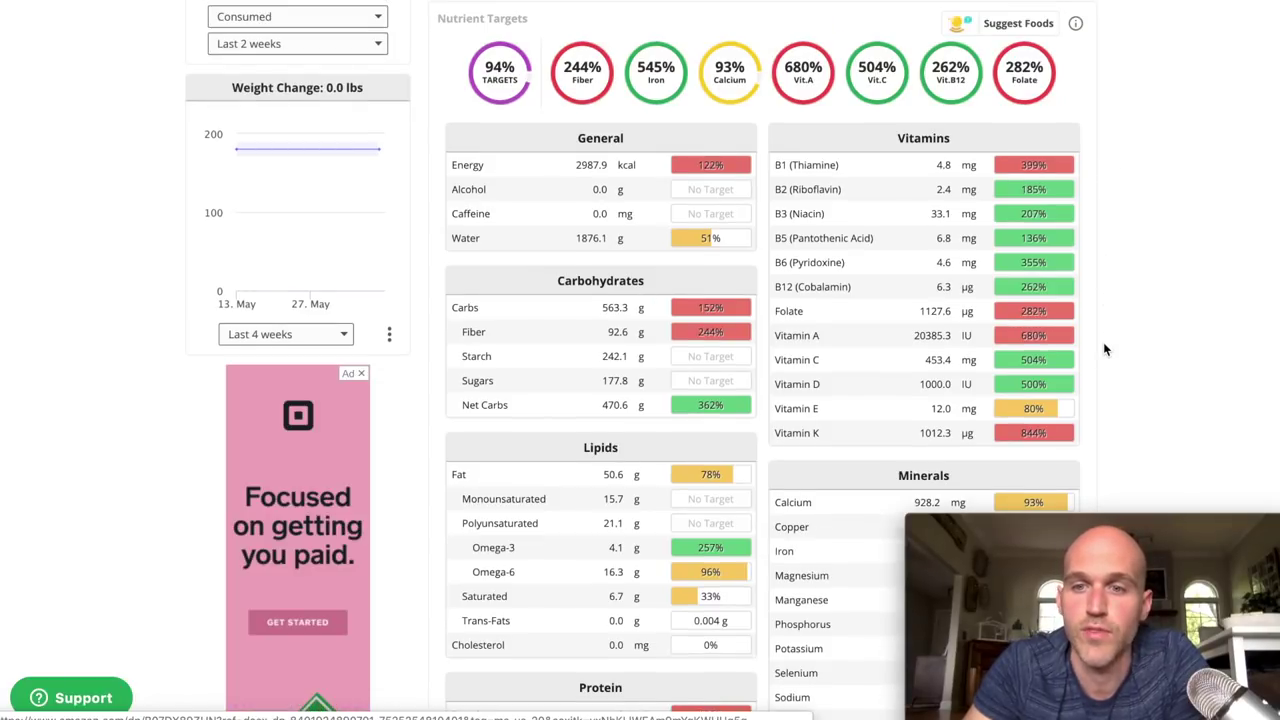
mouse_move(1072, 416)
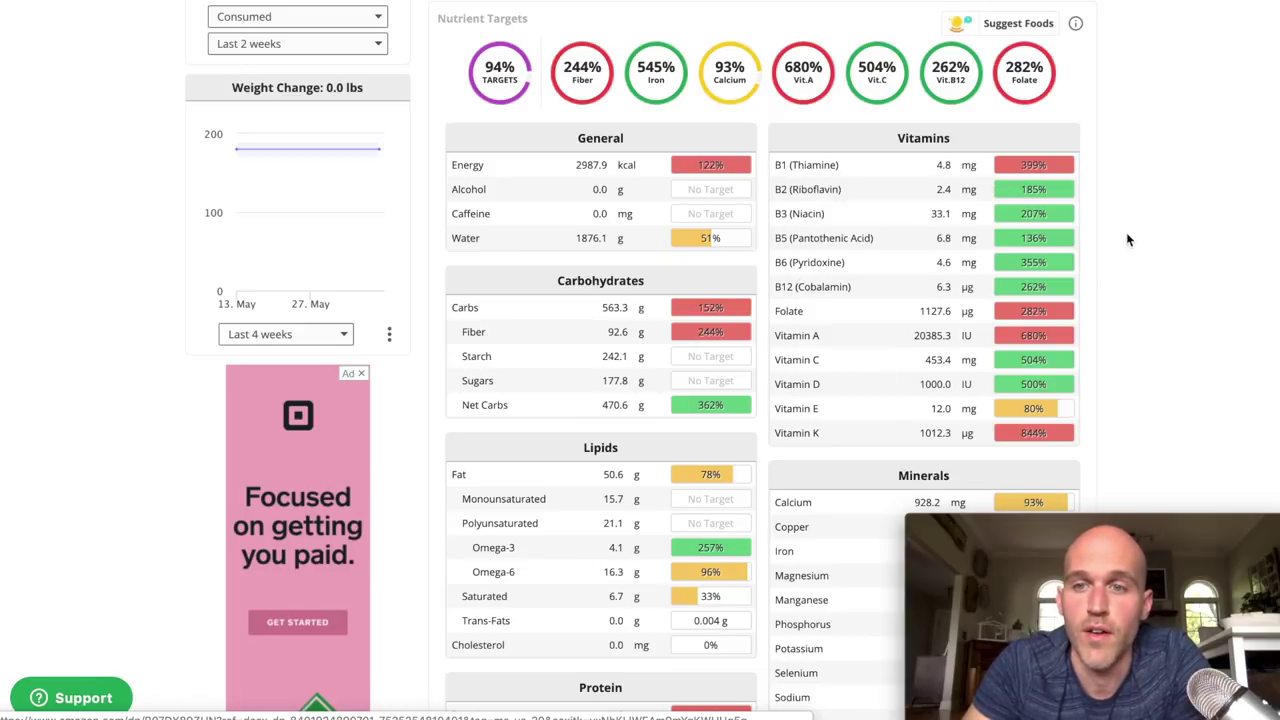
mouse_move(1072, 368)
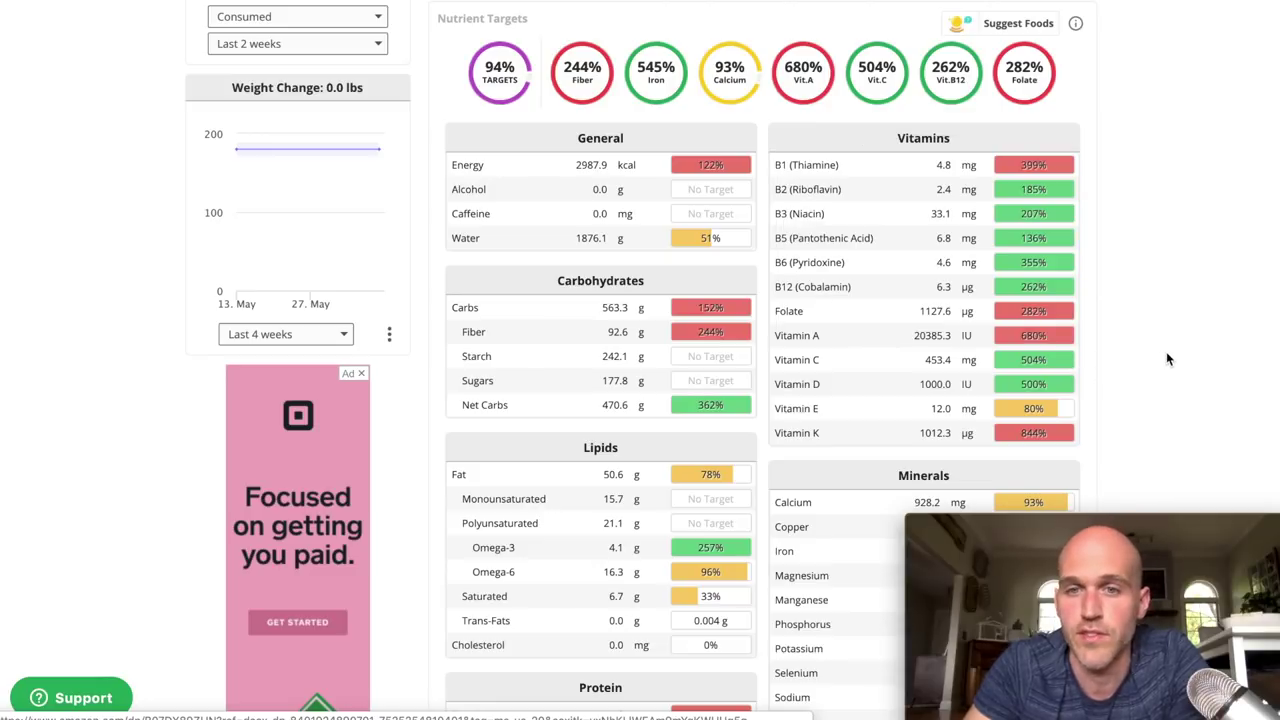
scroll(1166, 355, "up", 1)
mouse_move(1066, 330)
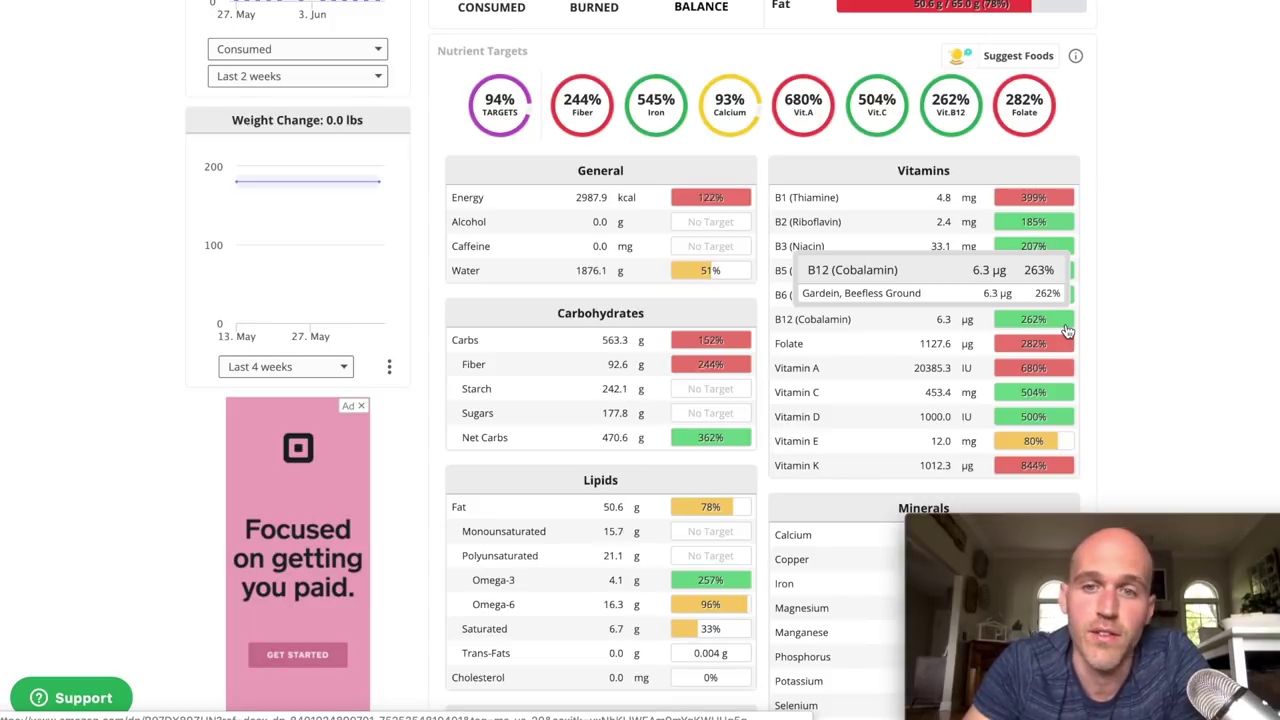
scroll(1113, 327, "down", 1)
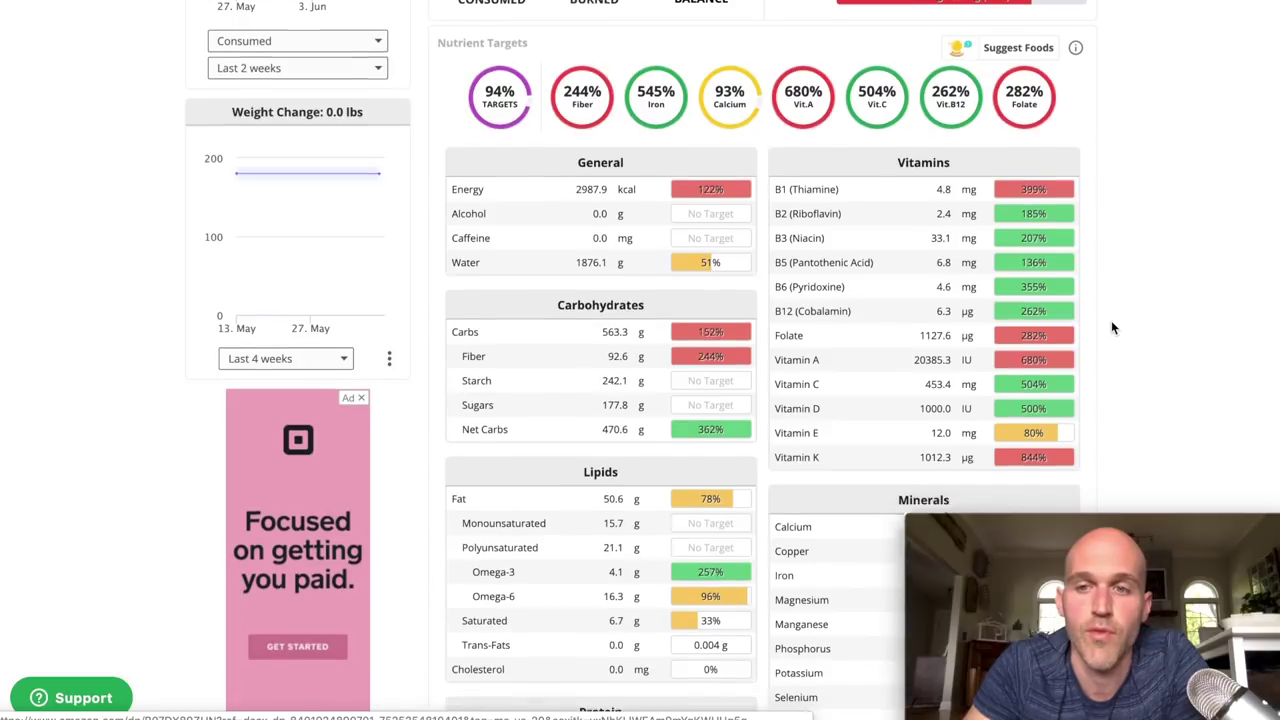
scroll(1113, 327, "down", 1)
scroll(1112, 325, "down", 2)
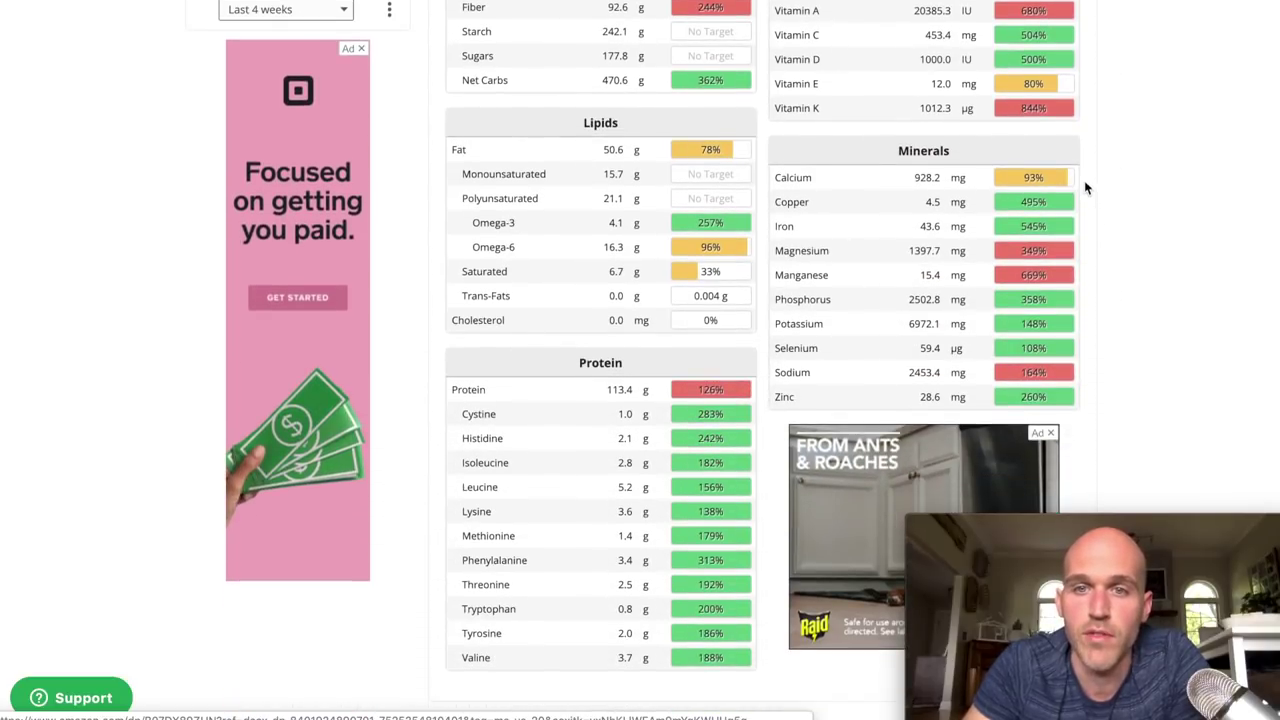
mouse_move(1072, 184)
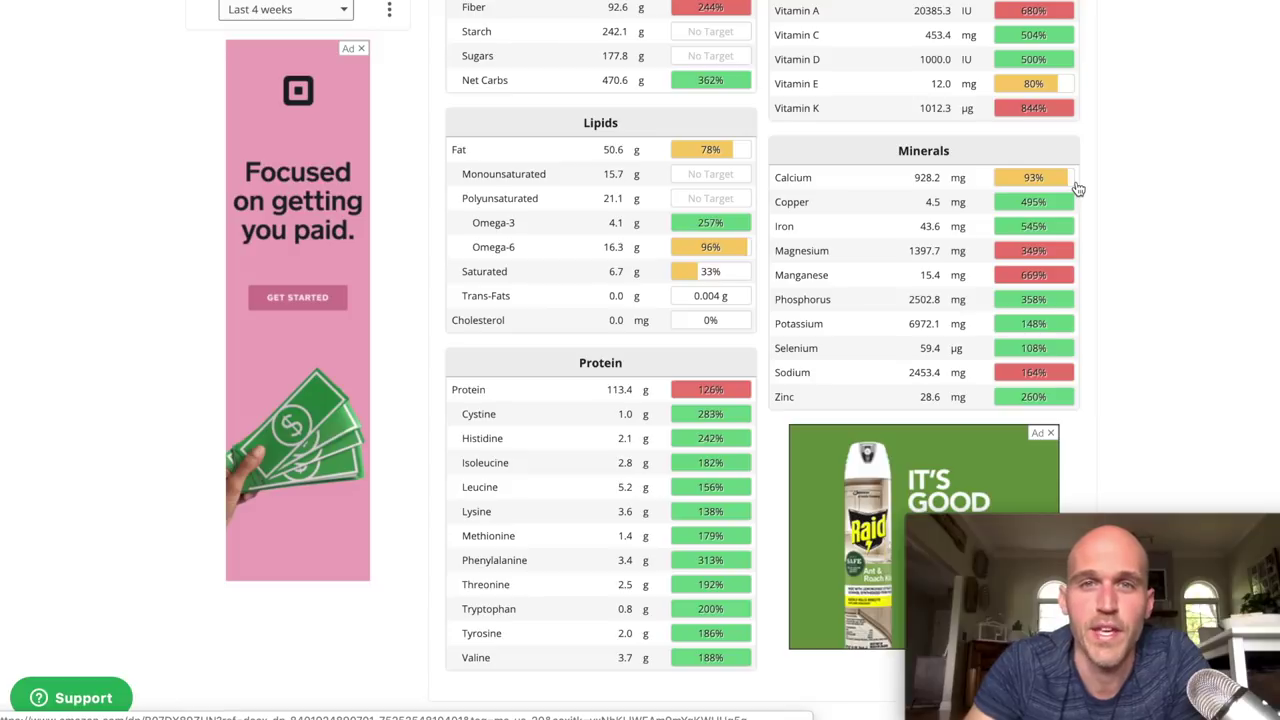
scroll(906, 214, "down", 2)
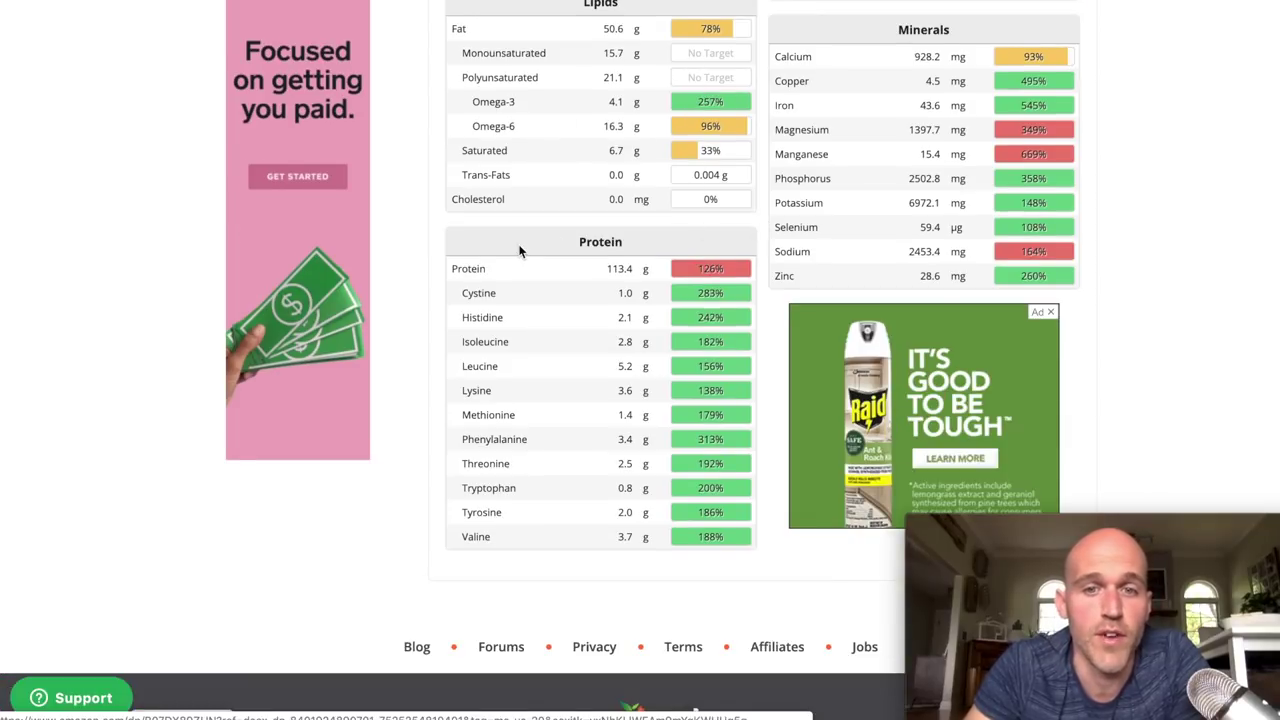
scroll(552, 498, "up", 1)
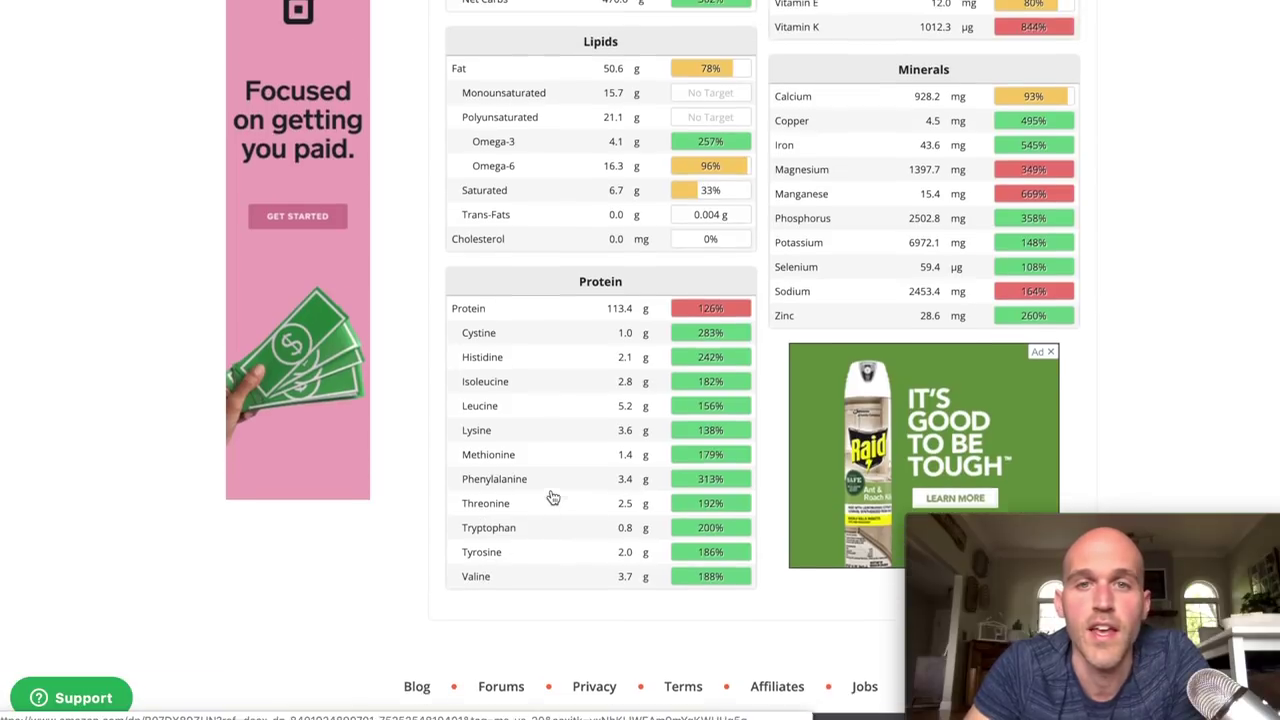
Step: Launch the Calculator app through system search with 'calc'
key("super+space")
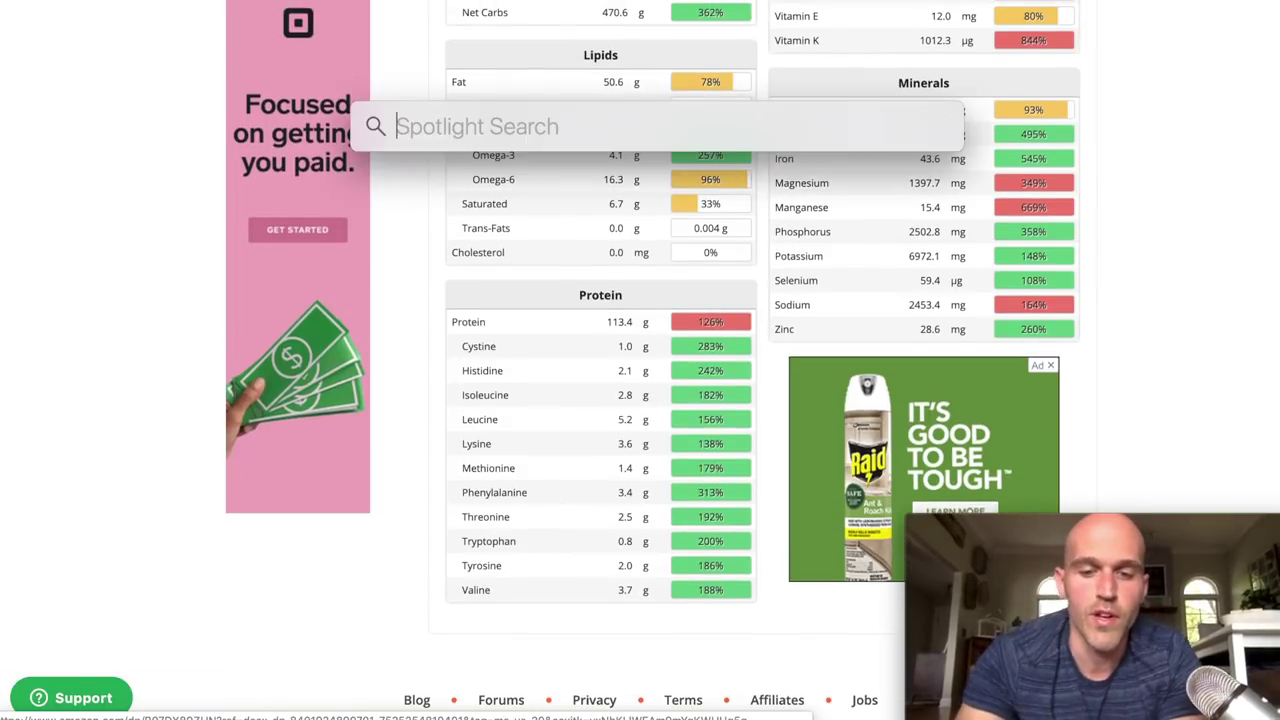
type("calculator")
key("Return")
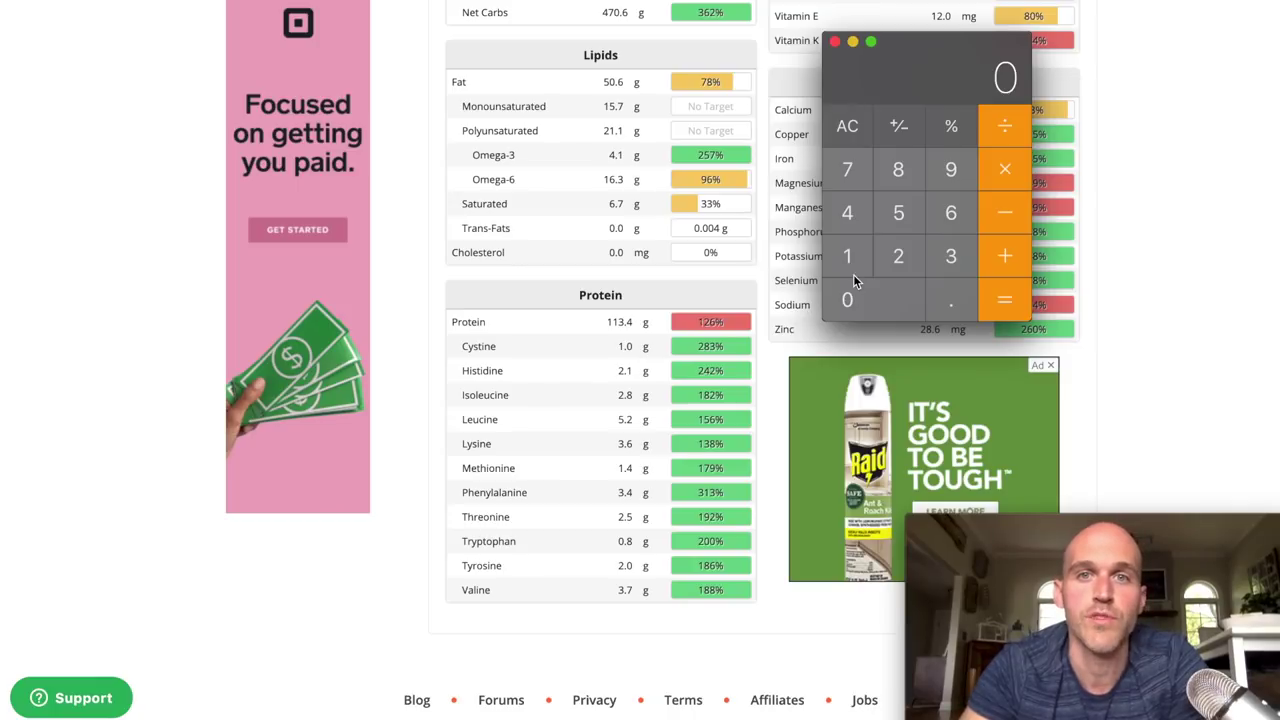
Step: Multiply 81.3 by 1.2 to get 97.56, then close Calculator
left_click(902, 186)
left_click(843, 266)
left_click(948, 286)
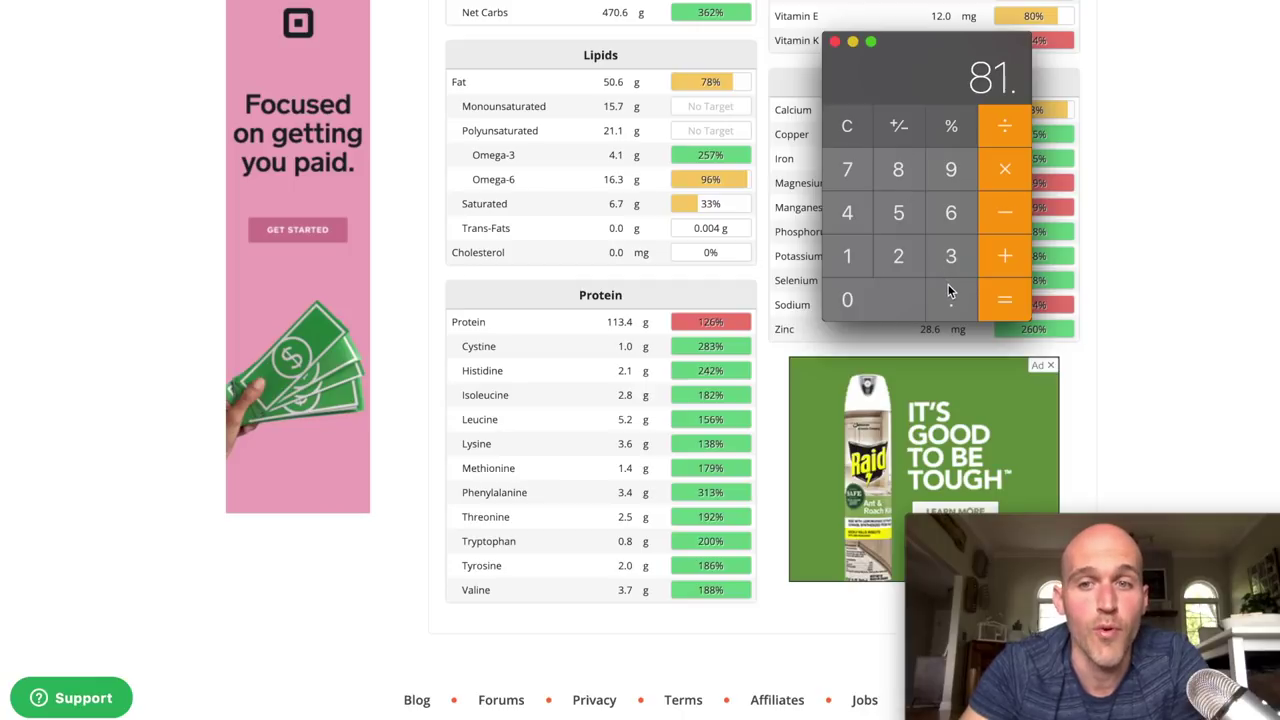
left_click(952, 263)
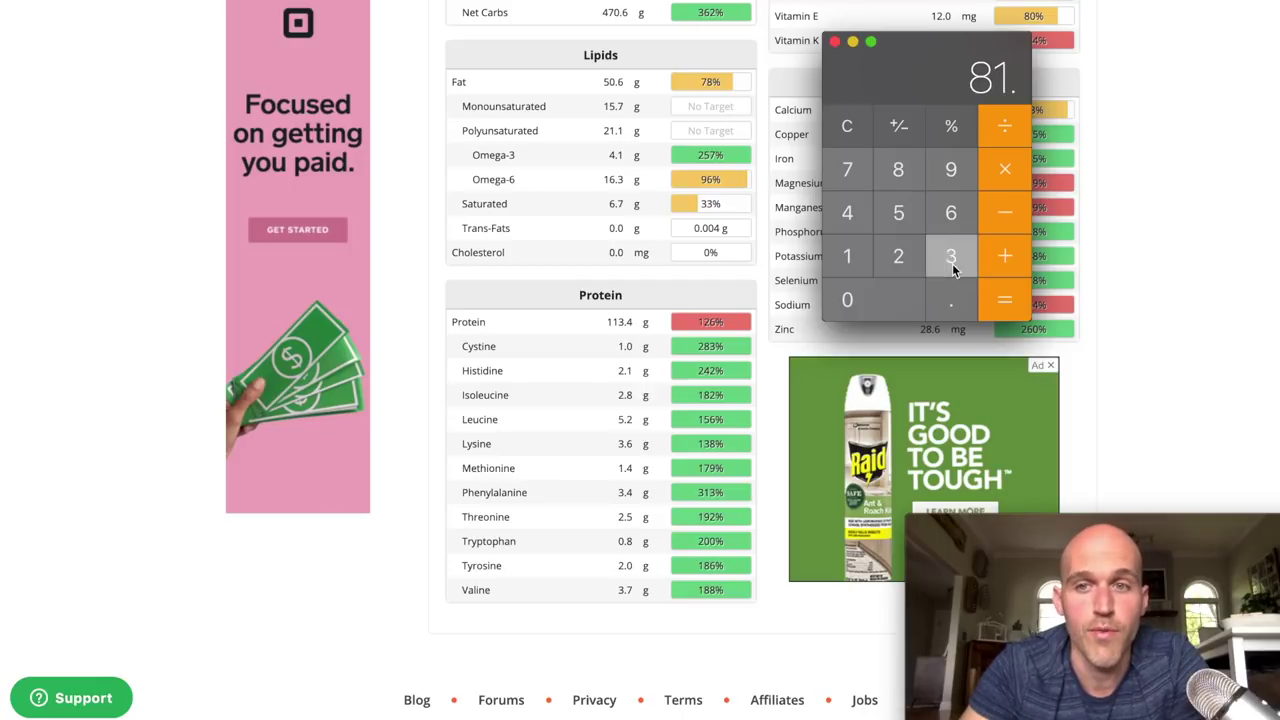
left_click(1014, 176)
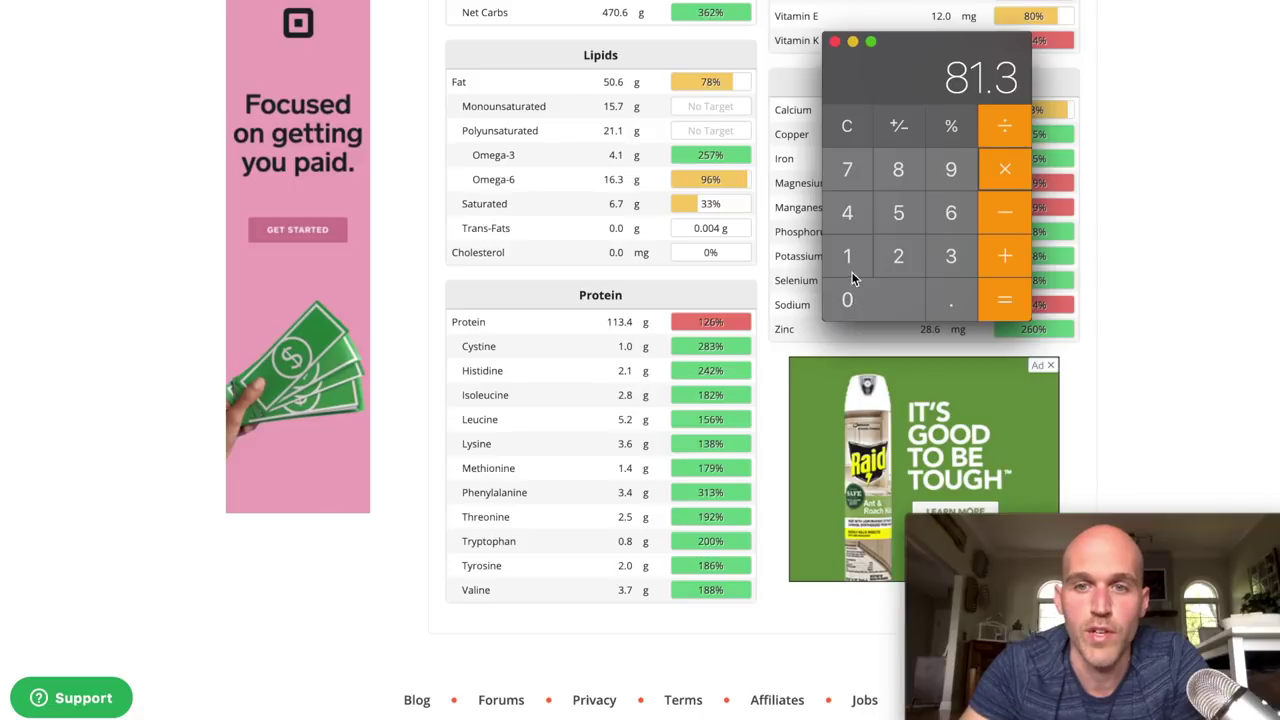
left_click(851, 268)
left_click(940, 290)
left_click(899, 255)
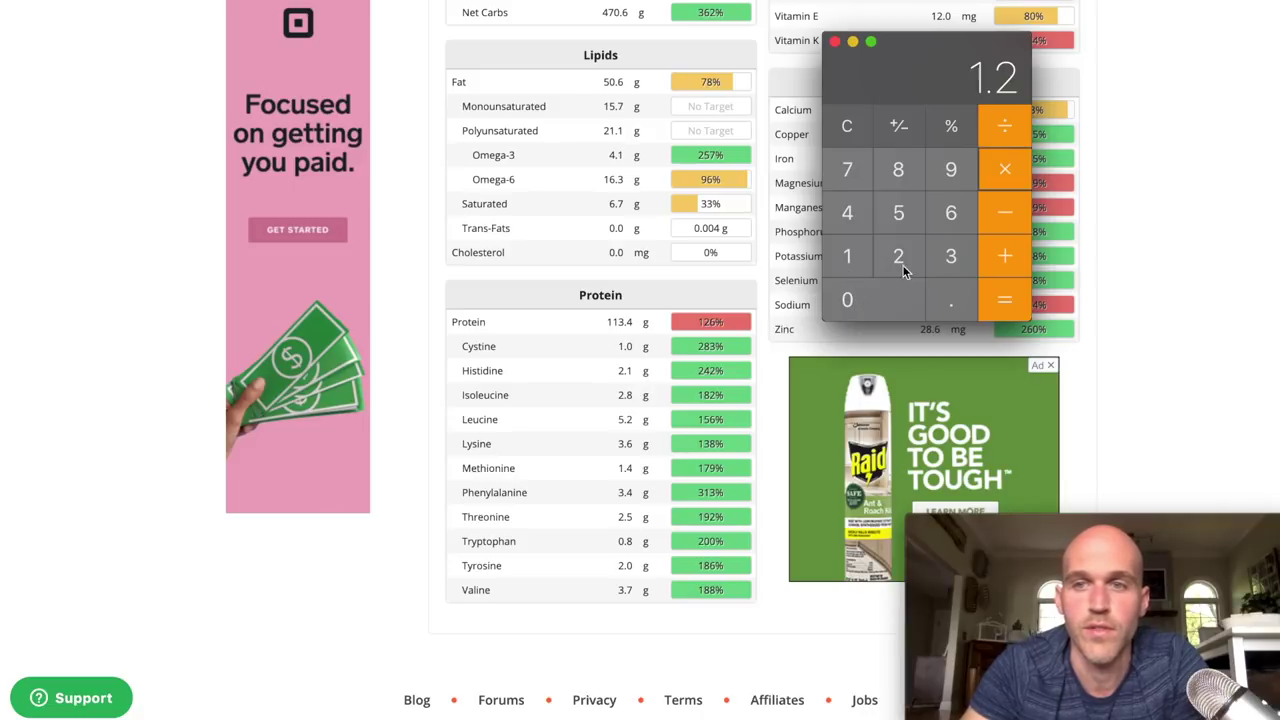
left_click(1004, 298)
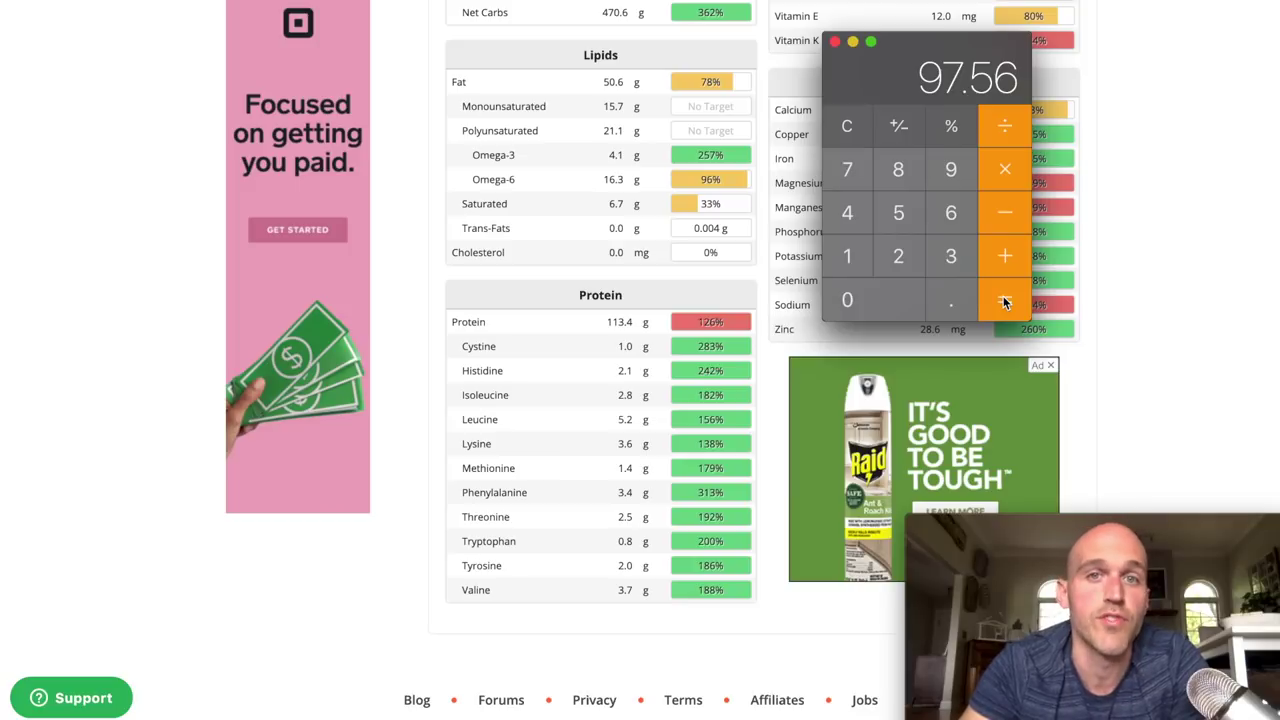
left_click(1199, 181)
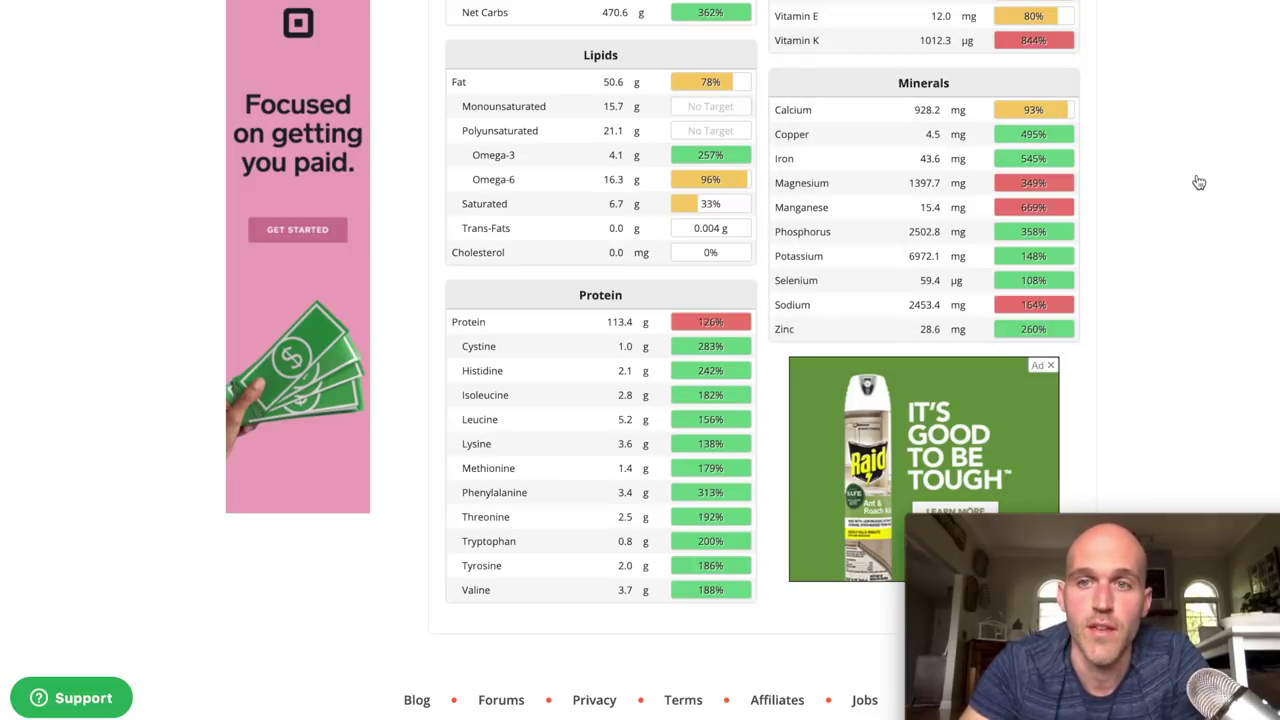
Step: Scroll to the Calories Summary and macronutrient targets, showing protein at 113.4 g of 90 g
scroll(1199, 182, "up", 5)
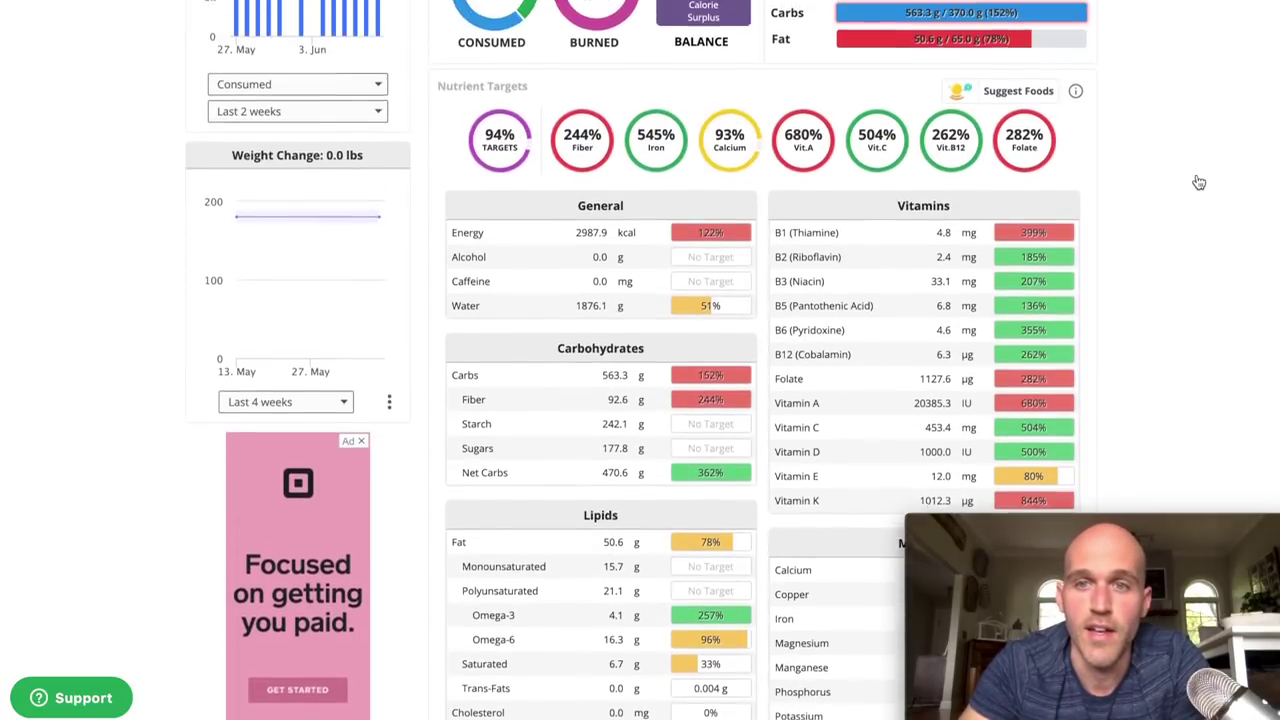
scroll(1199, 182, "up", 1)
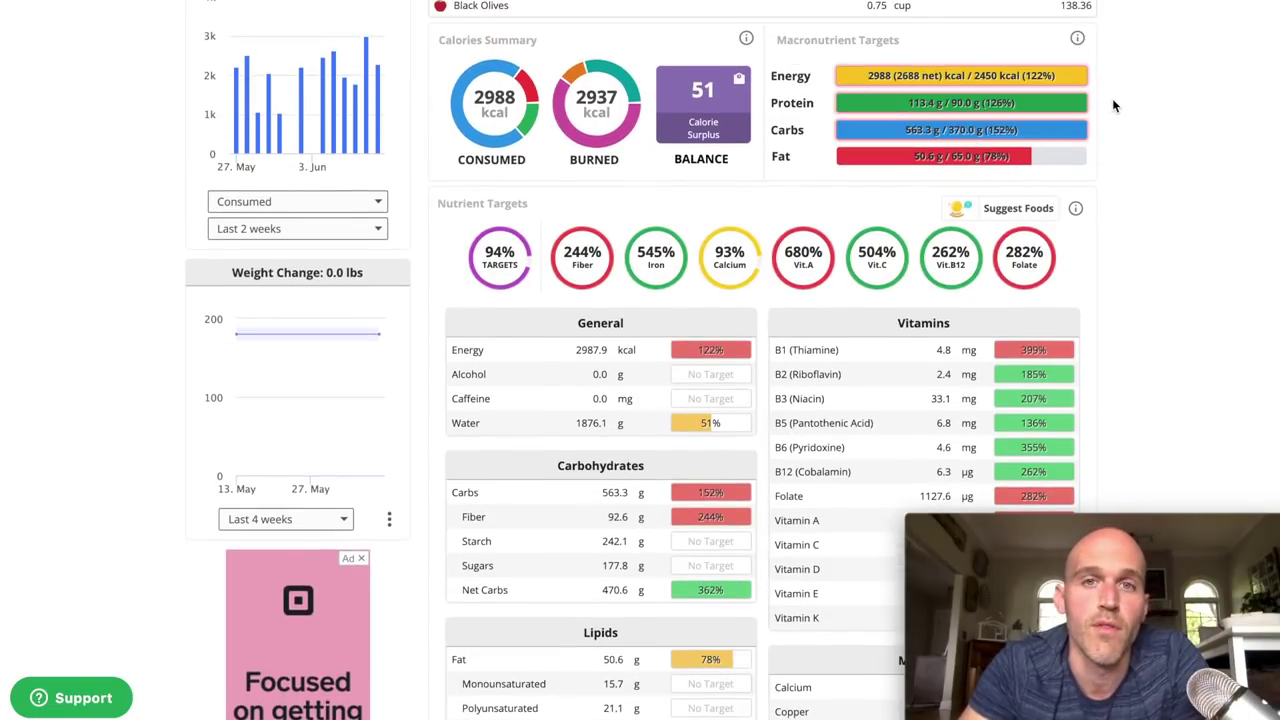
scroll(1112, 98, "down", 5)
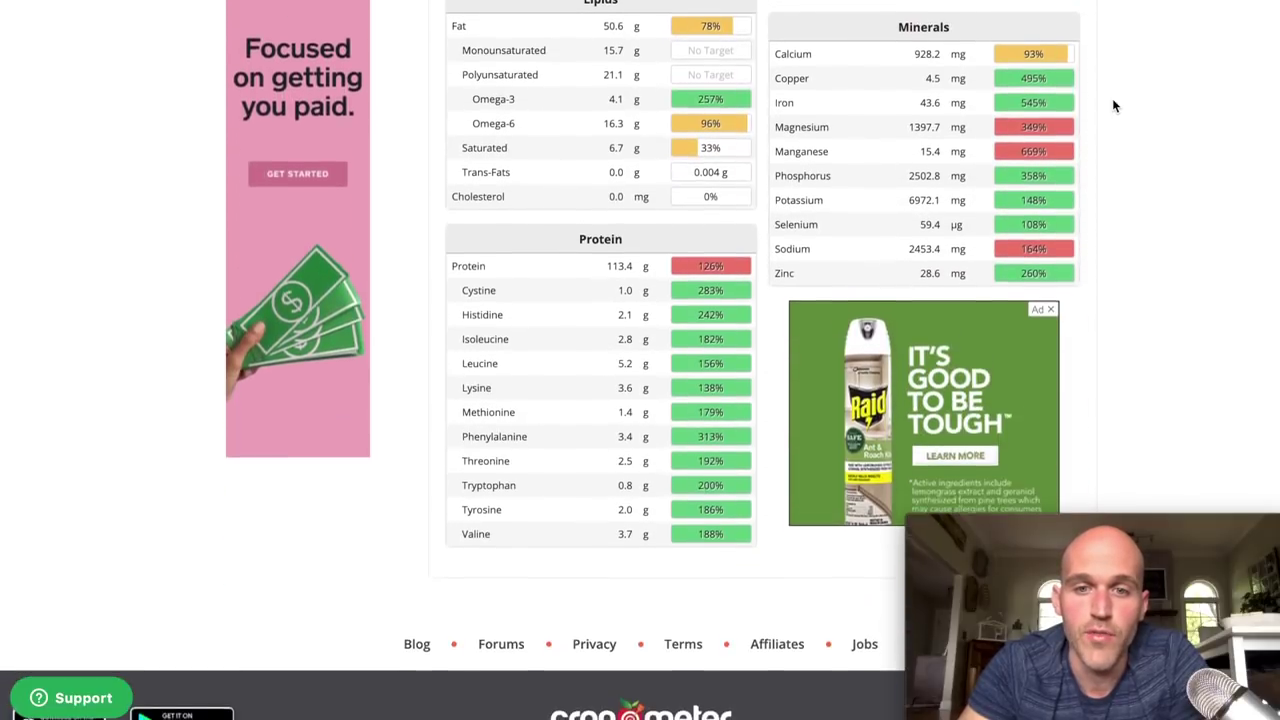
scroll(1112, 98, "up", 5)
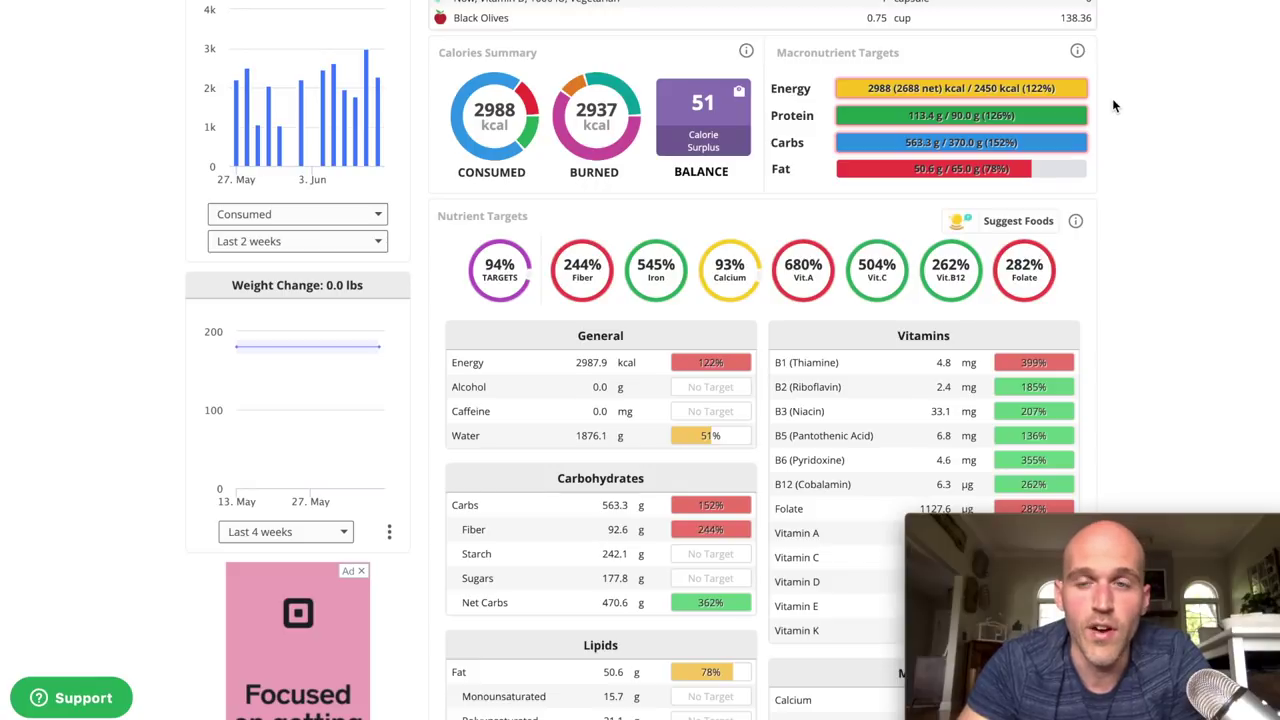
mouse_move(1030, 145)
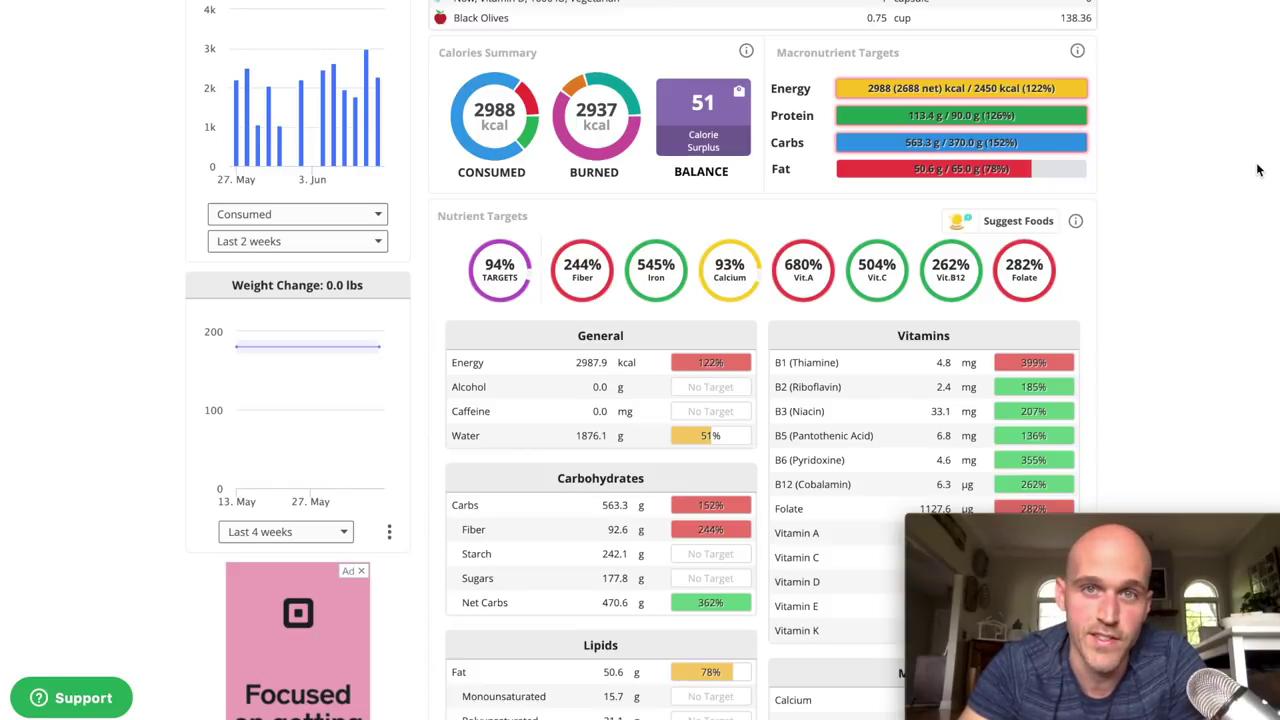
Step: Scroll down through the General, Lipids, Protein, Vitamins and Minerals tables, reaching fat at 50.6 g
scroll(1021, 229, "up", 7)
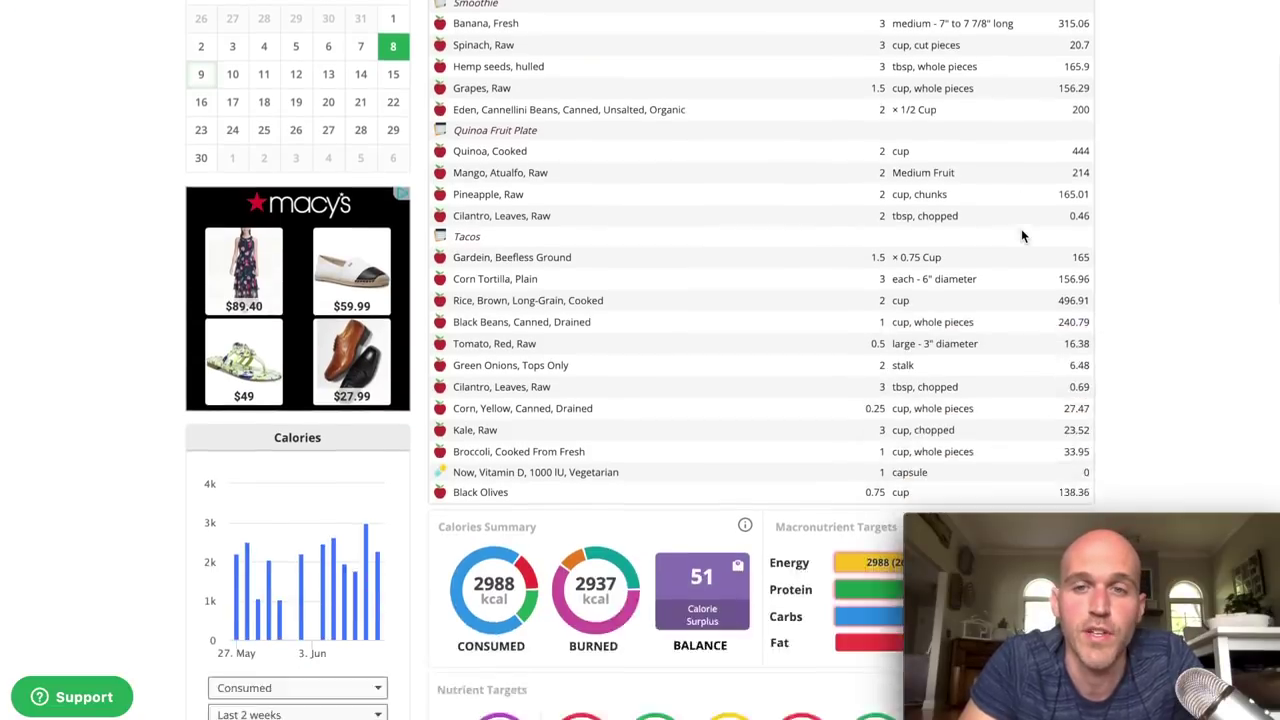
scroll(1021, 235, "down", 3)
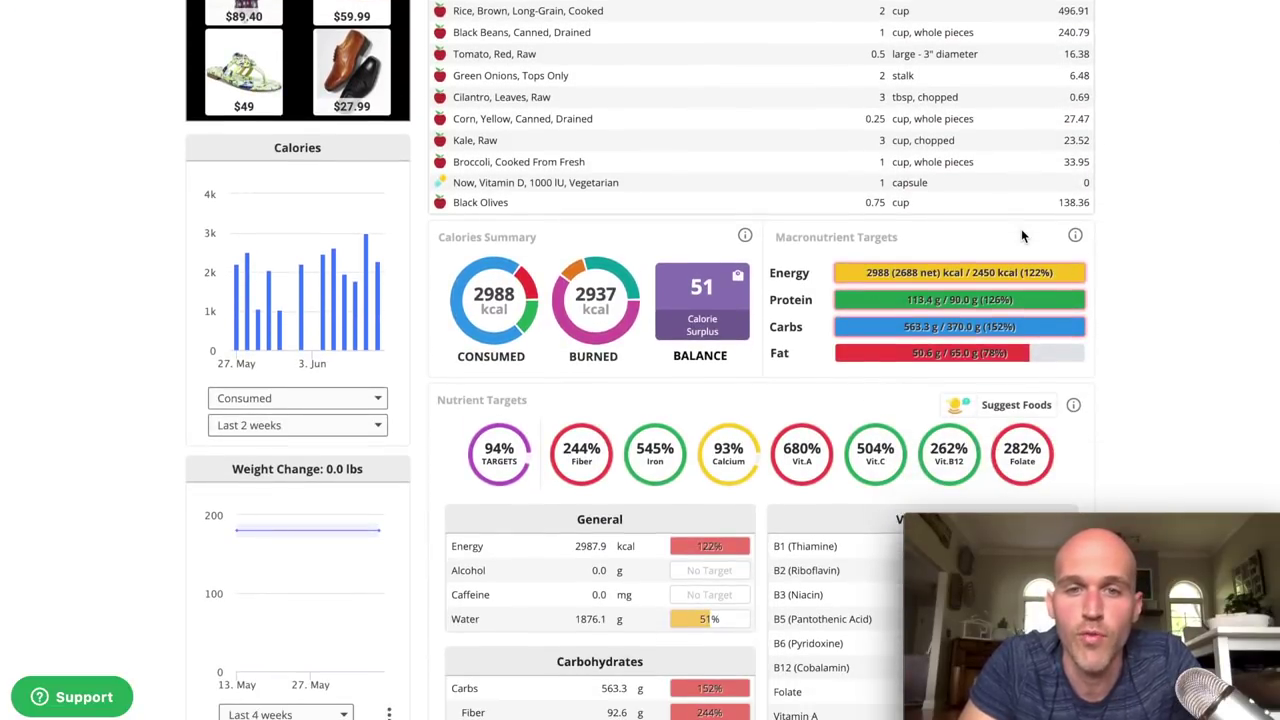
scroll(1021, 235, "down", 1)
scroll(1021, 235, "down", 1)
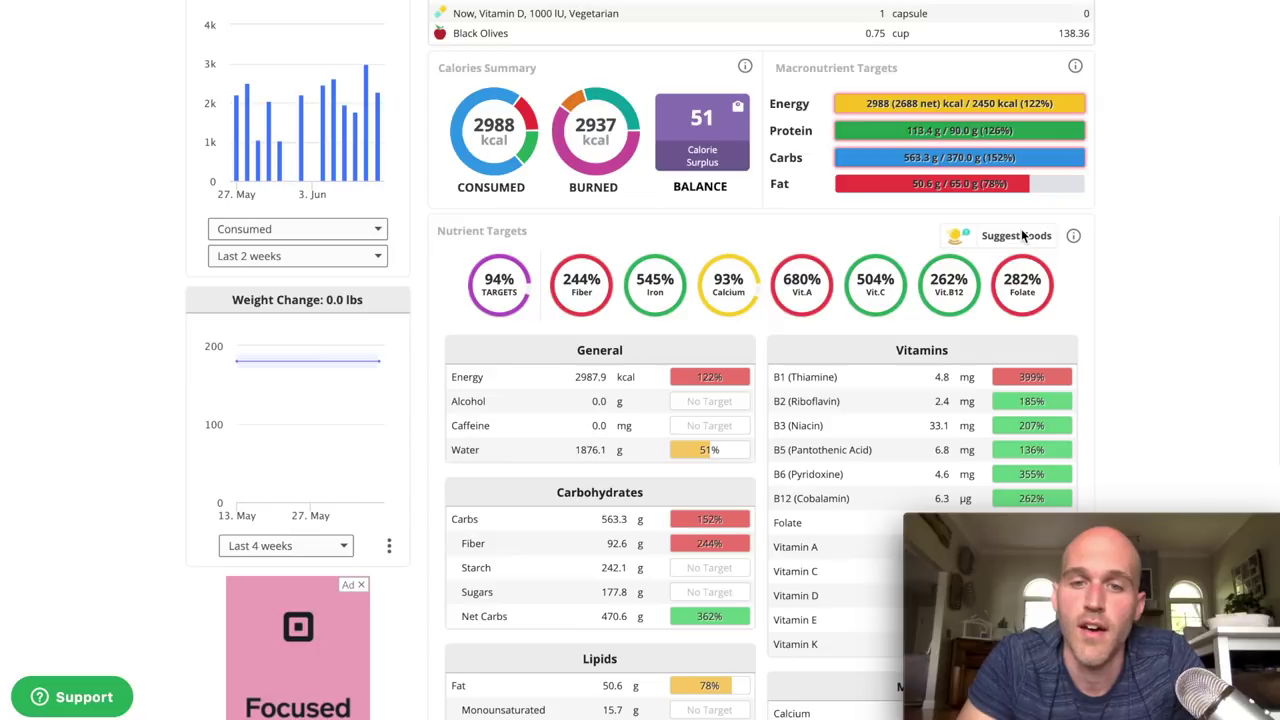
scroll(1021, 235, "down", 6)
scroll(1021, 235, "up", 15)
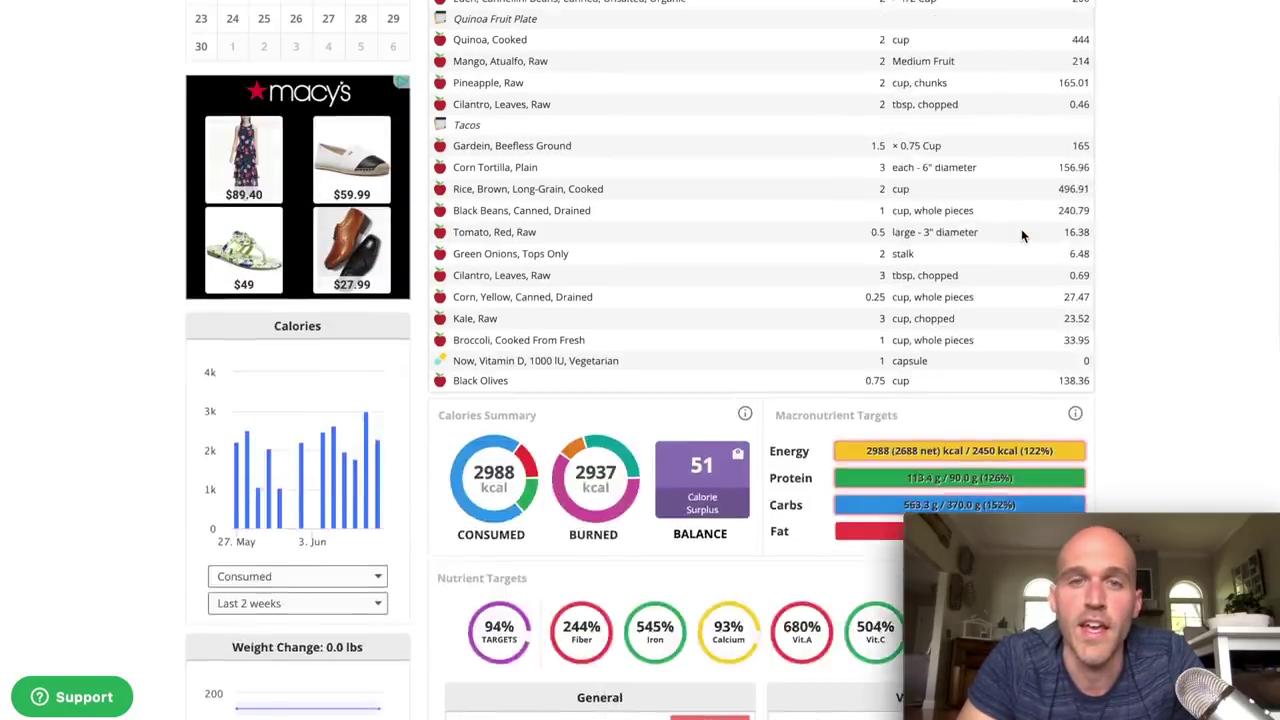
scroll(1021, 235, "down", 1)
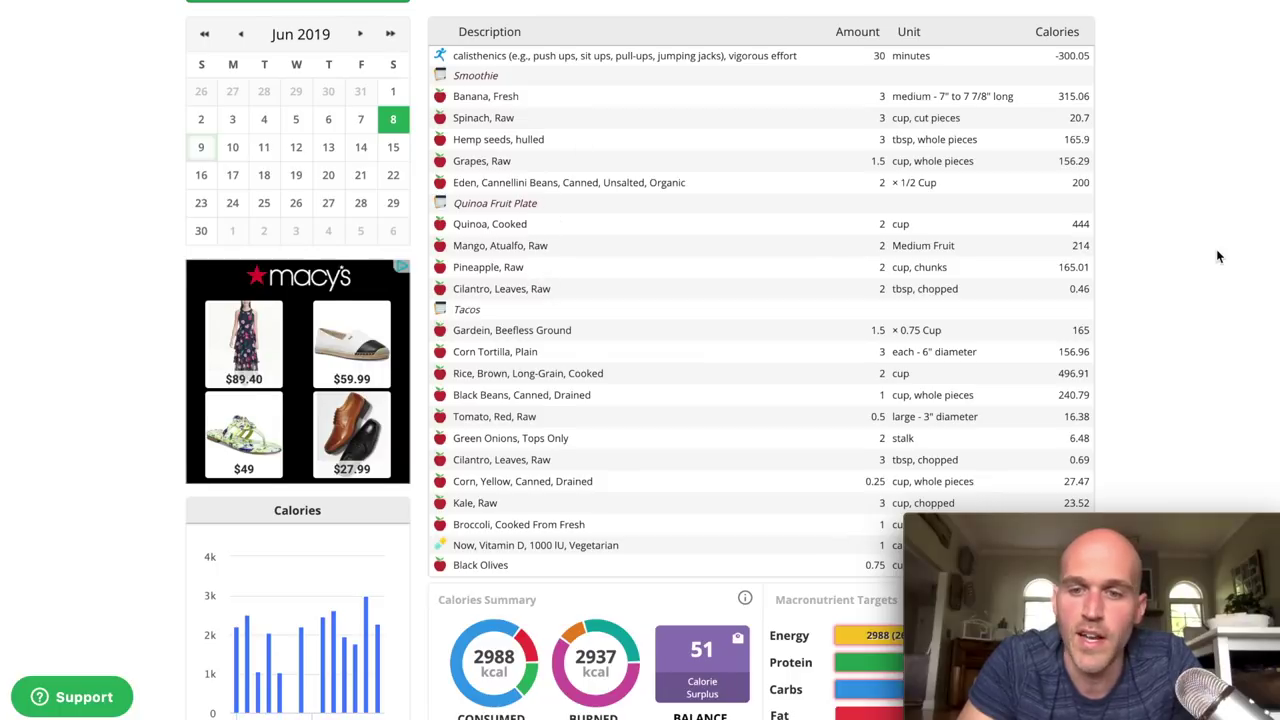
scroll(1217, 256, "down", 3)
scroll(1217, 256, "down", 1)
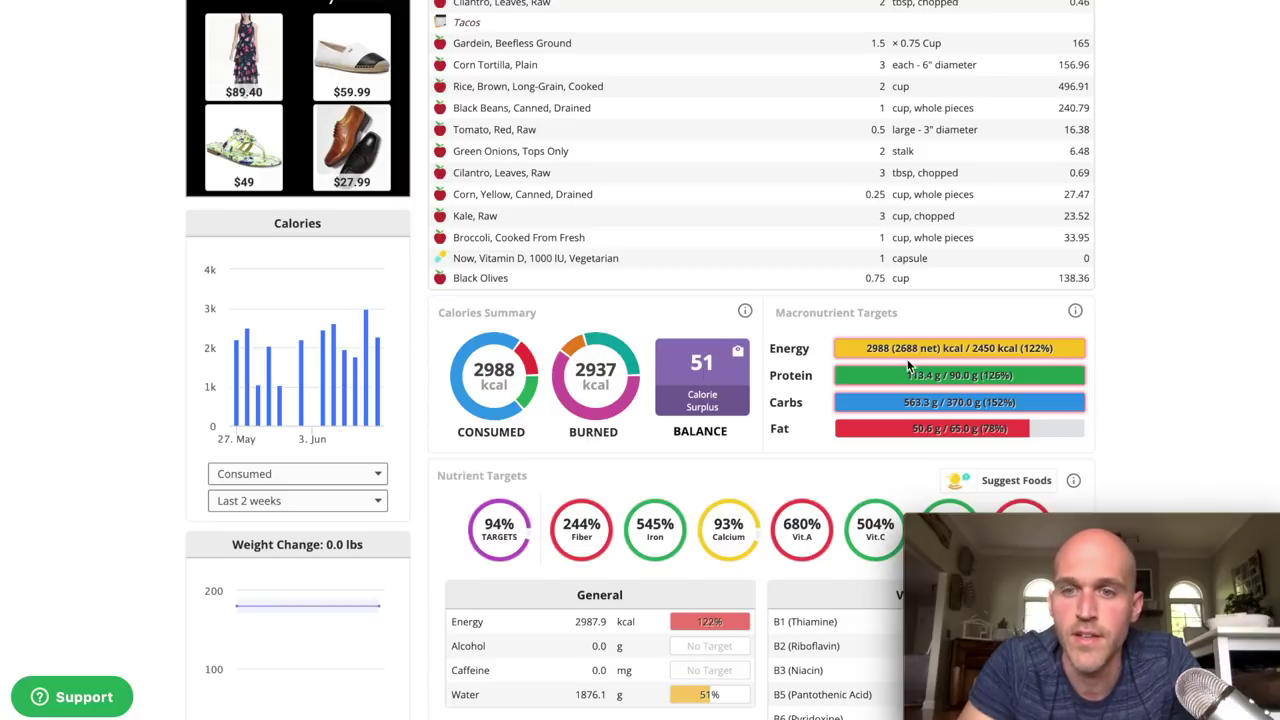
scroll(1099, 388, "down", 1)
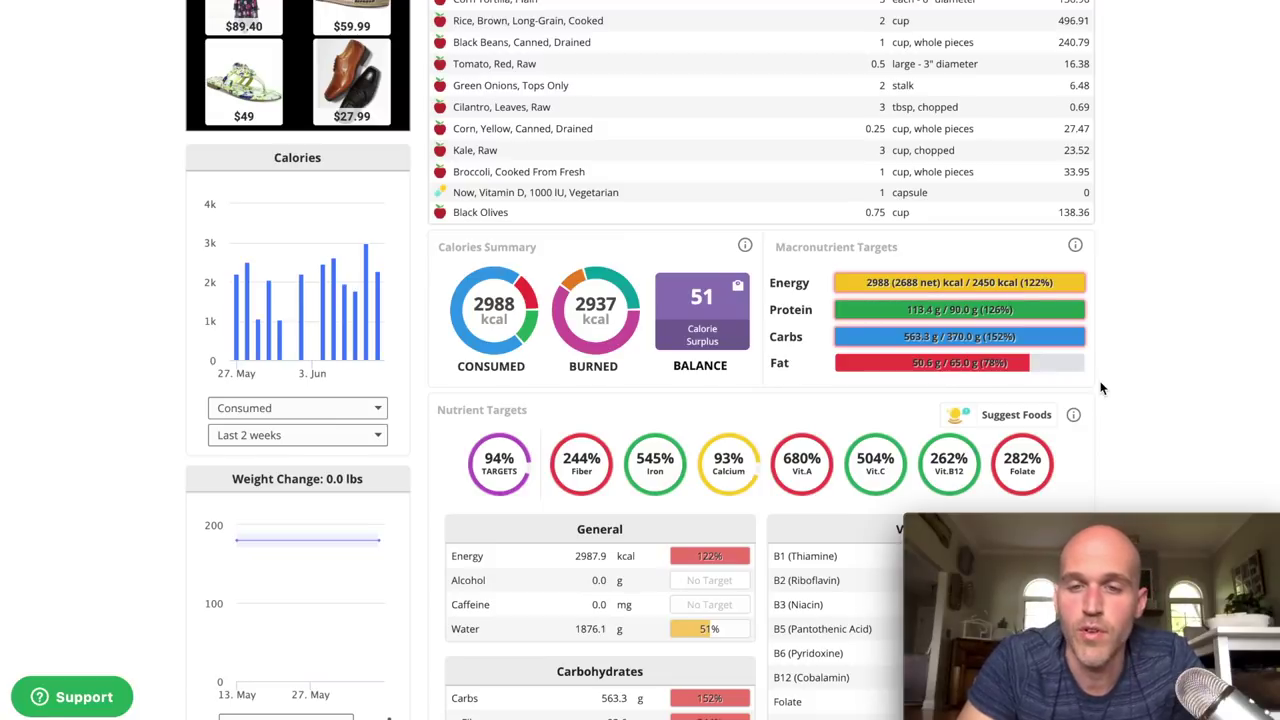
scroll(1100, 388, "down", 1)
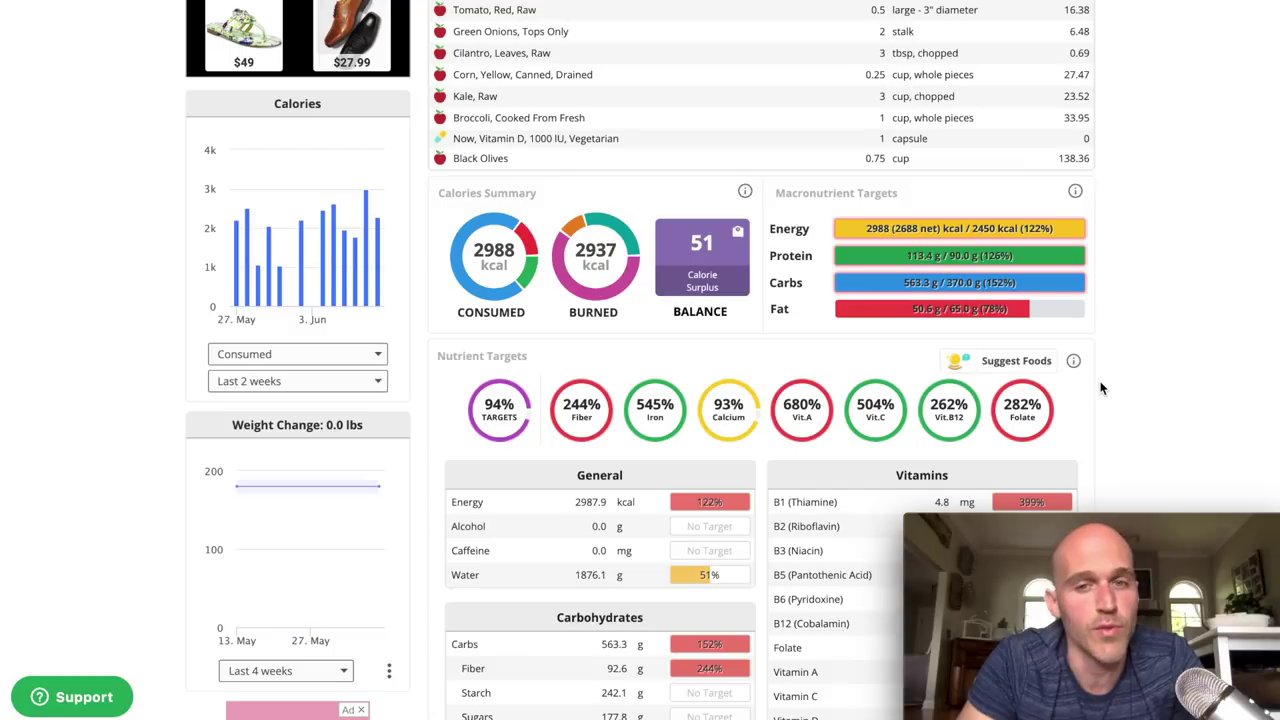
scroll(1100, 388, "down", 5)
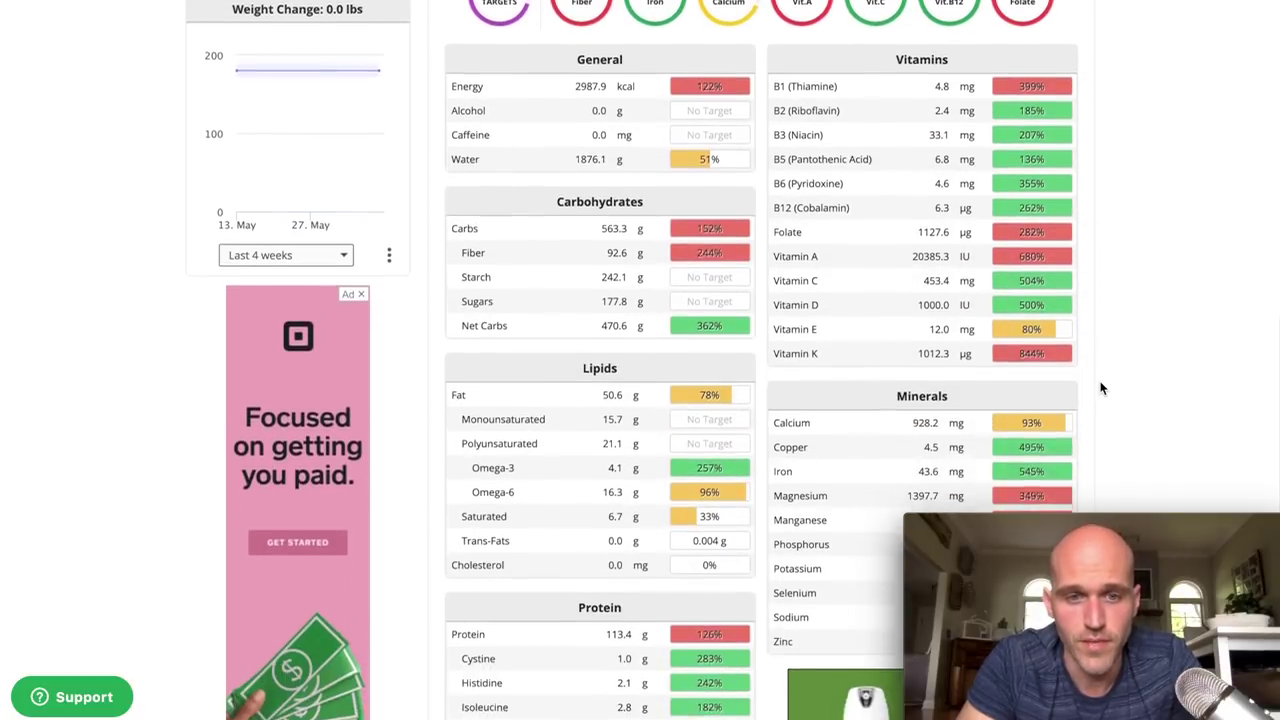
scroll(1100, 388, "down", 1)
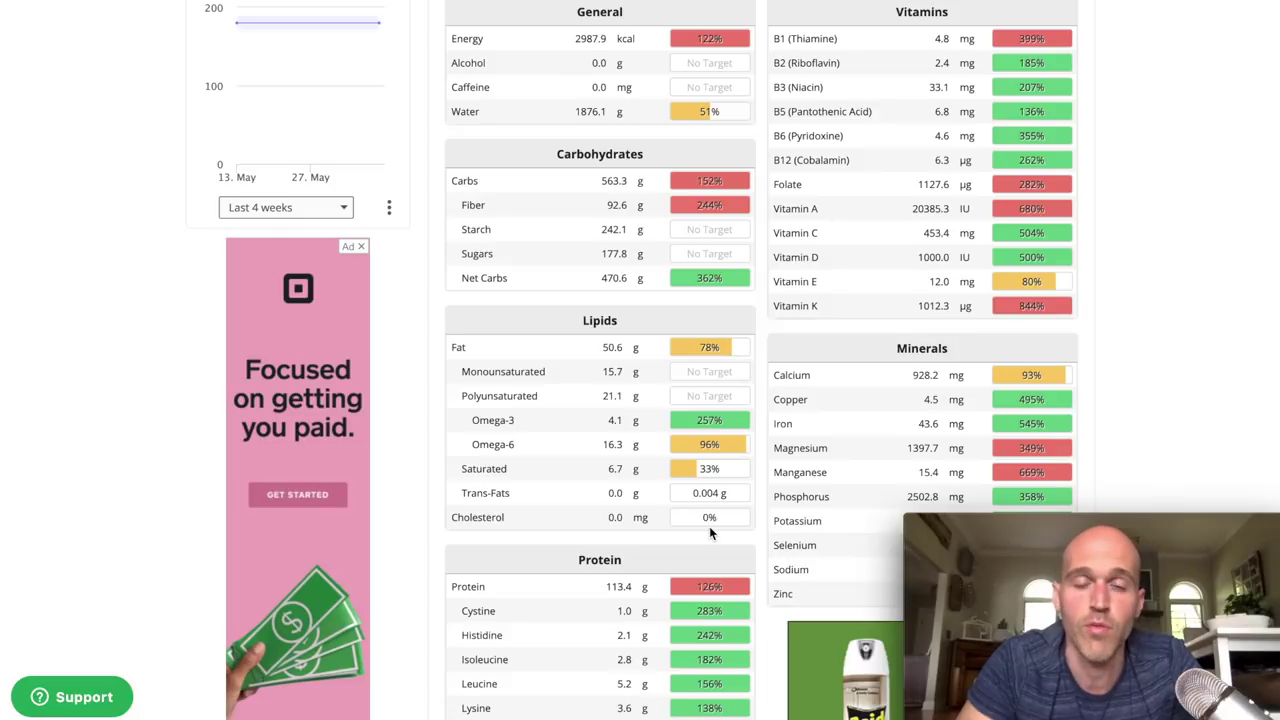
Step: Scroll back up through the nutrient tables toward the top of the June 8 diary
scroll(709, 527, "up", 2)
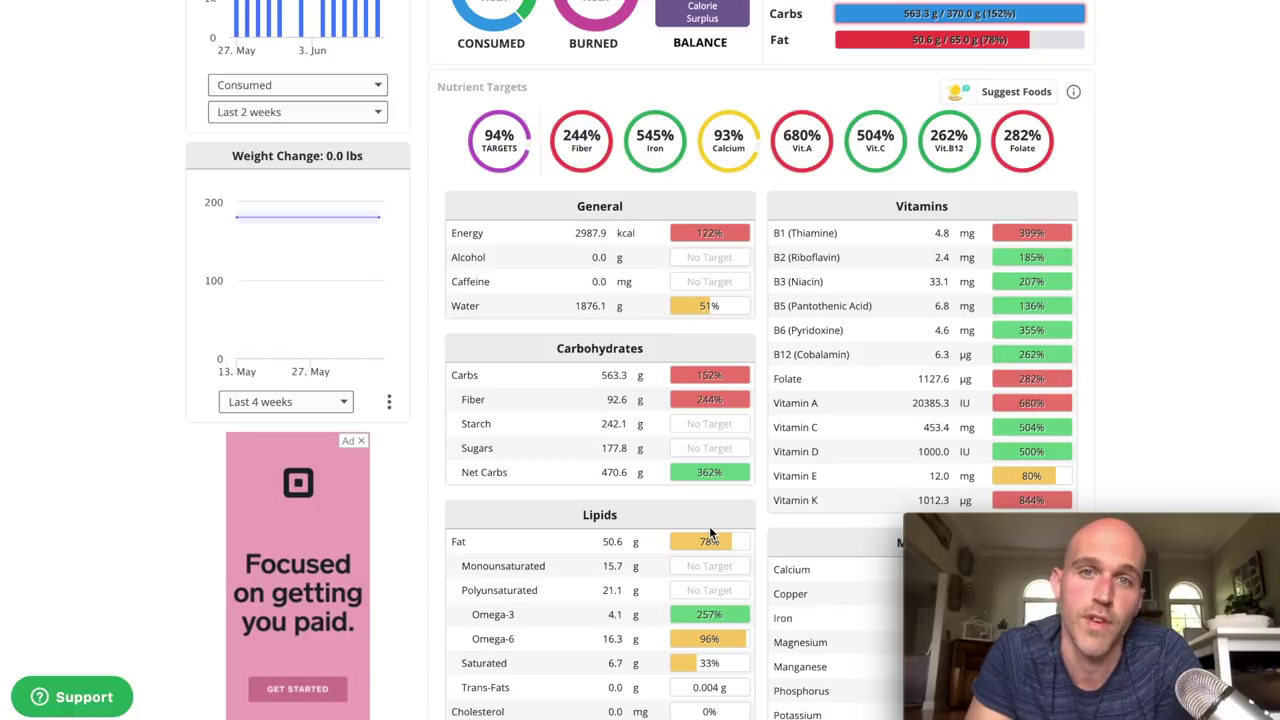
scroll(1224, 130, "up", 10)
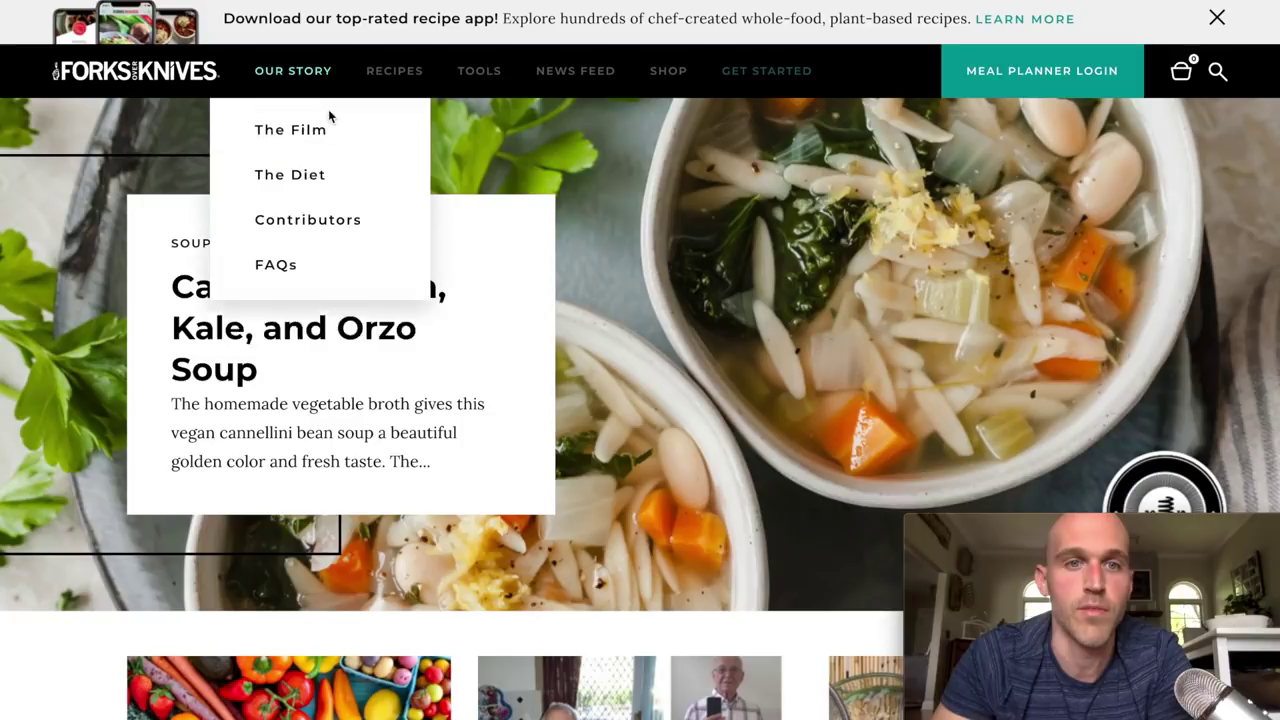
Step: Open Success Stories from the News Feed menu on Forks Over Knives
mouse_move(571, 115)
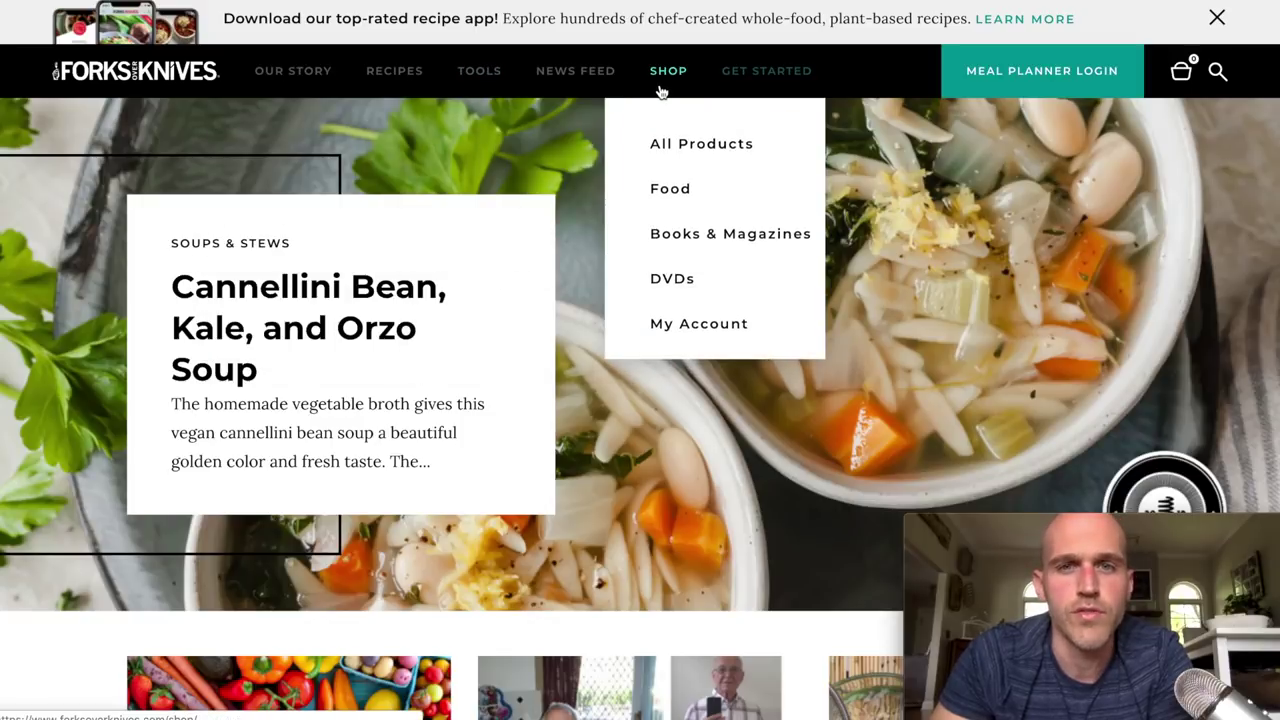
mouse_move(590, 76)
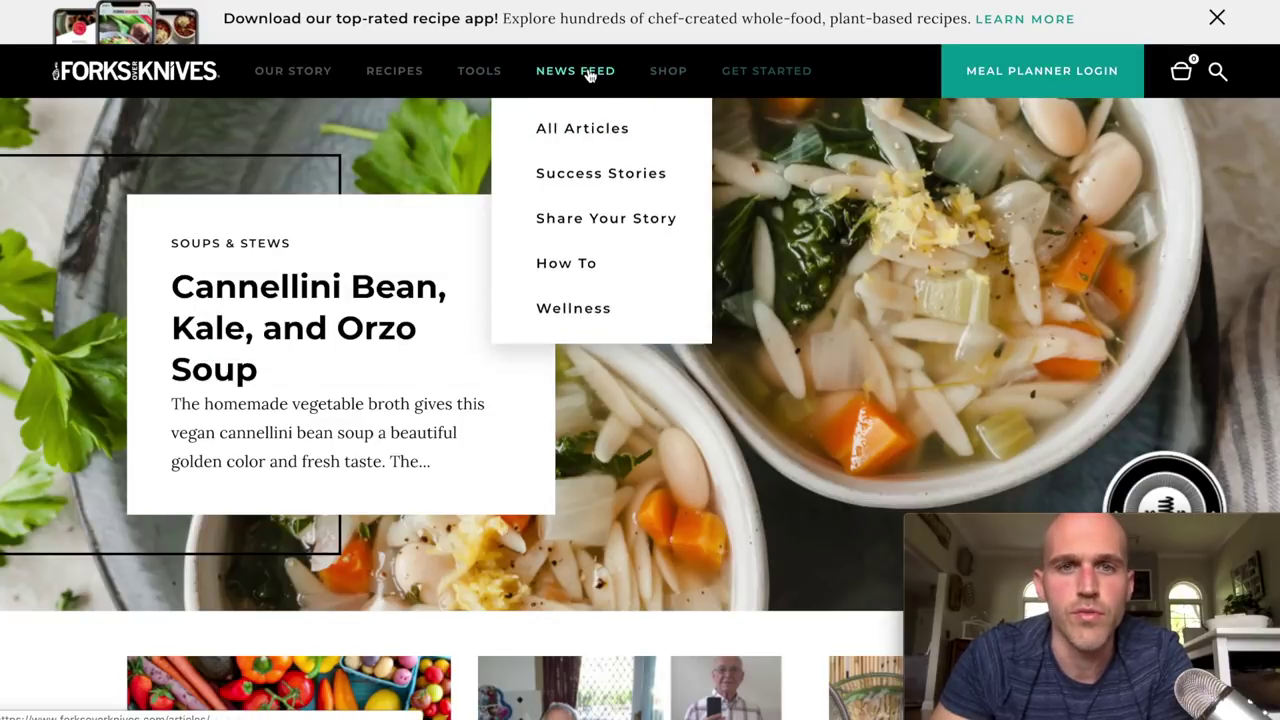
left_click(592, 195)
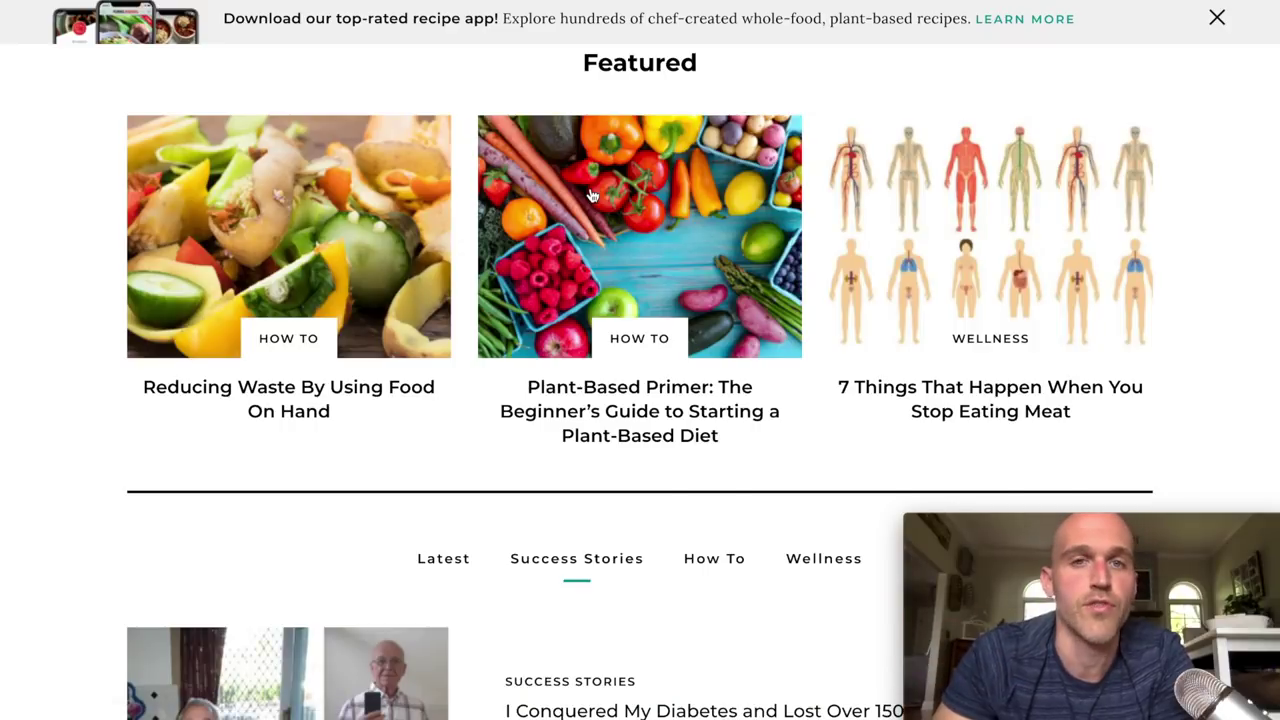
Step: Scroll down through the list of plant-based success stories
scroll(592, 195, "up", 1)
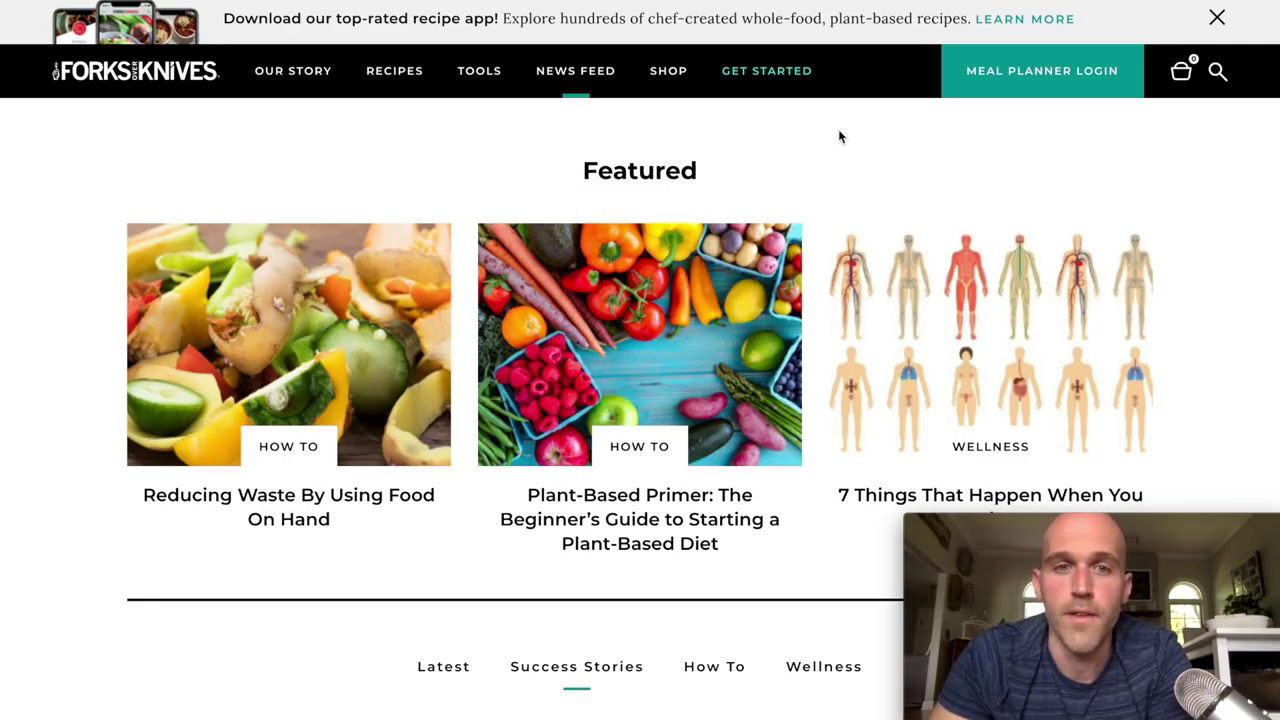
scroll(838, 137, "down", 6)
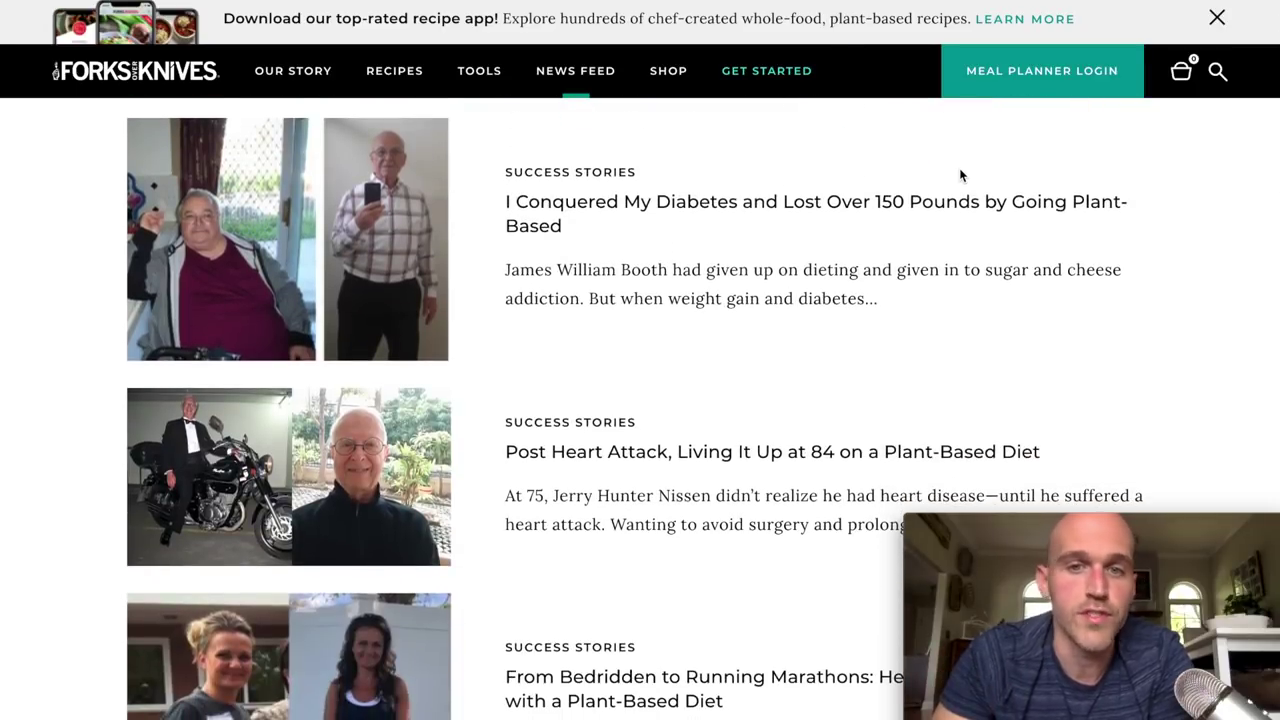
scroll(960, 175, "down", 1)
scroll(960, 175, "down", 1)
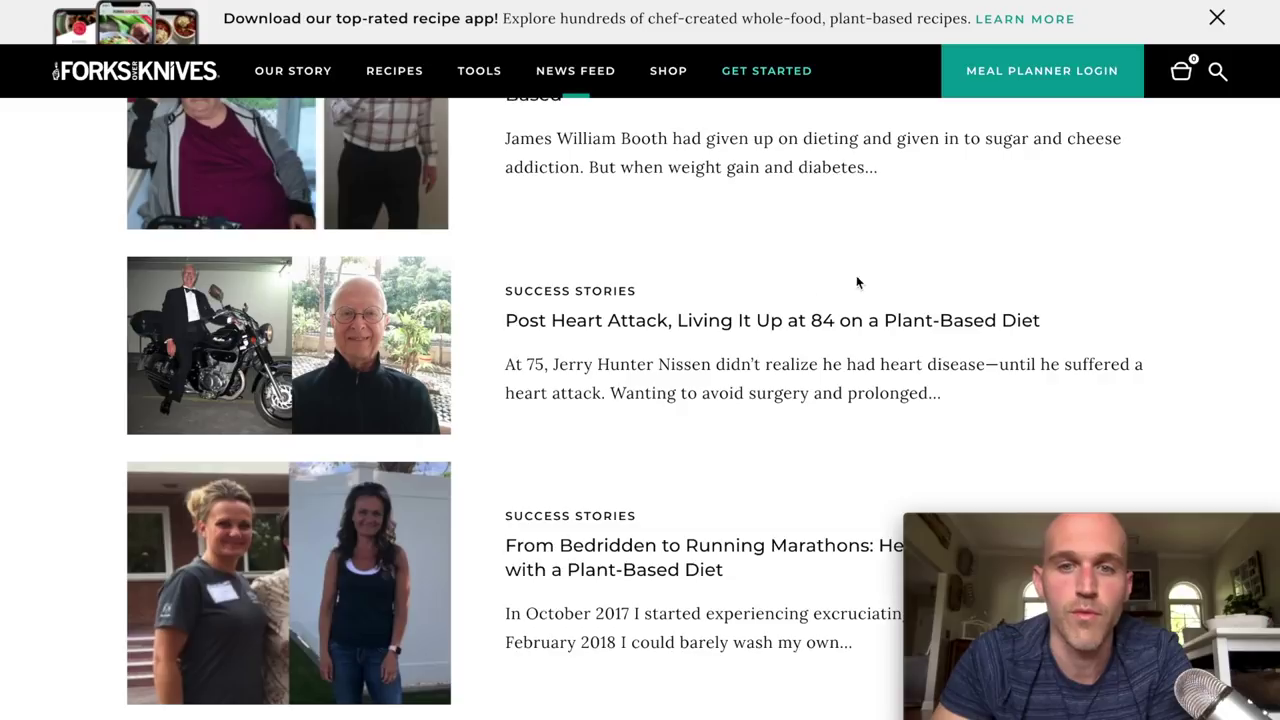
scroll(866, 302, "down", 4)
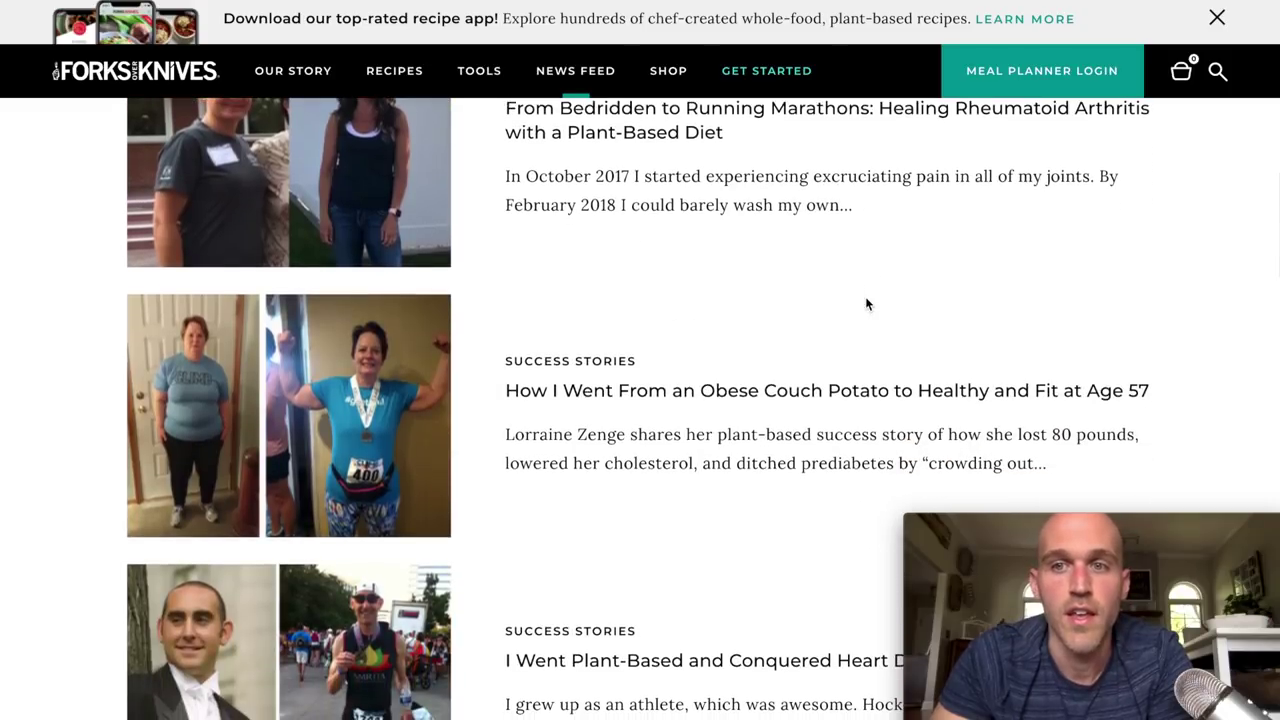
scroll(957, 231, "down", 2)
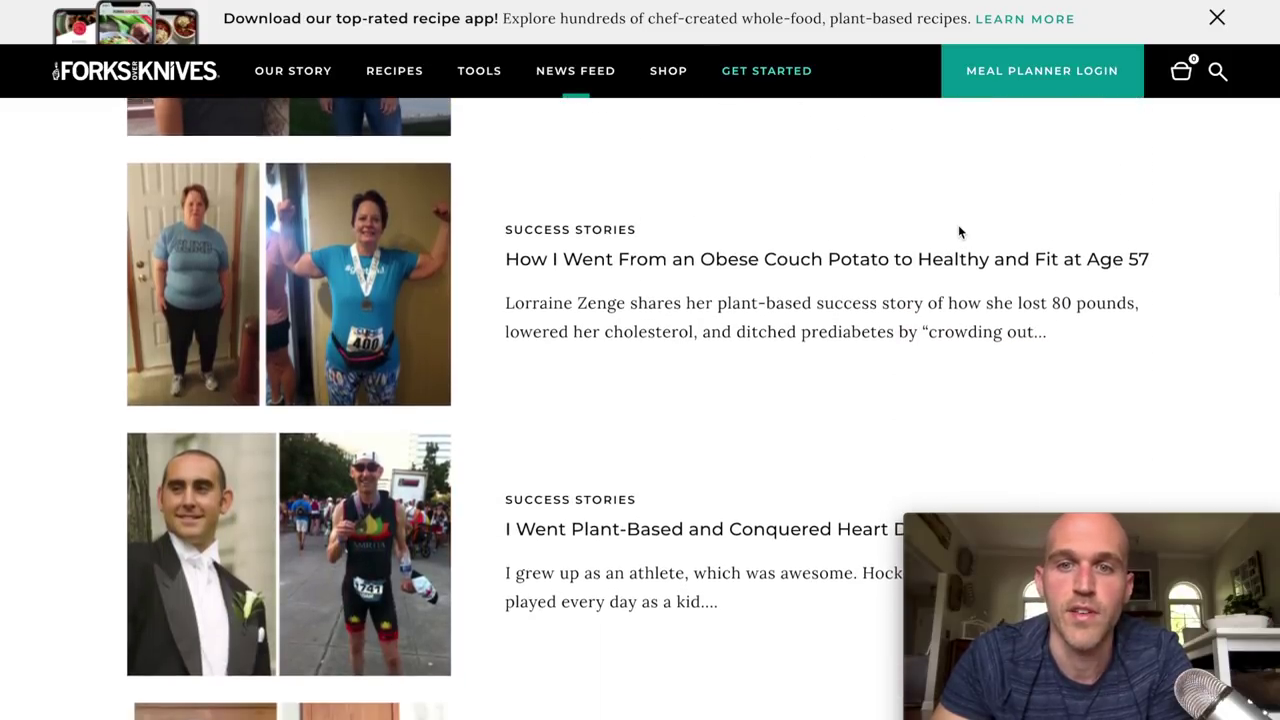
scroll(958, 231, "down", 1)
scroll(920, 314, "down", 1)
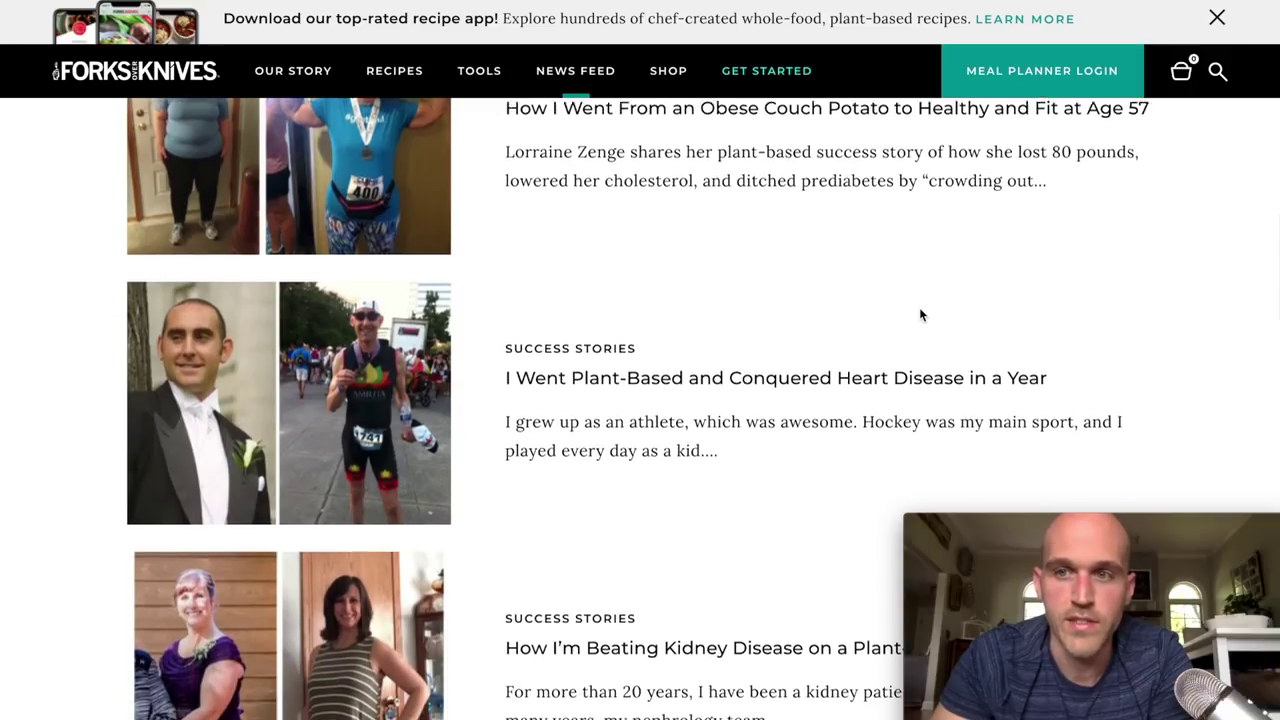
scroll(920, 314, "down", 2)
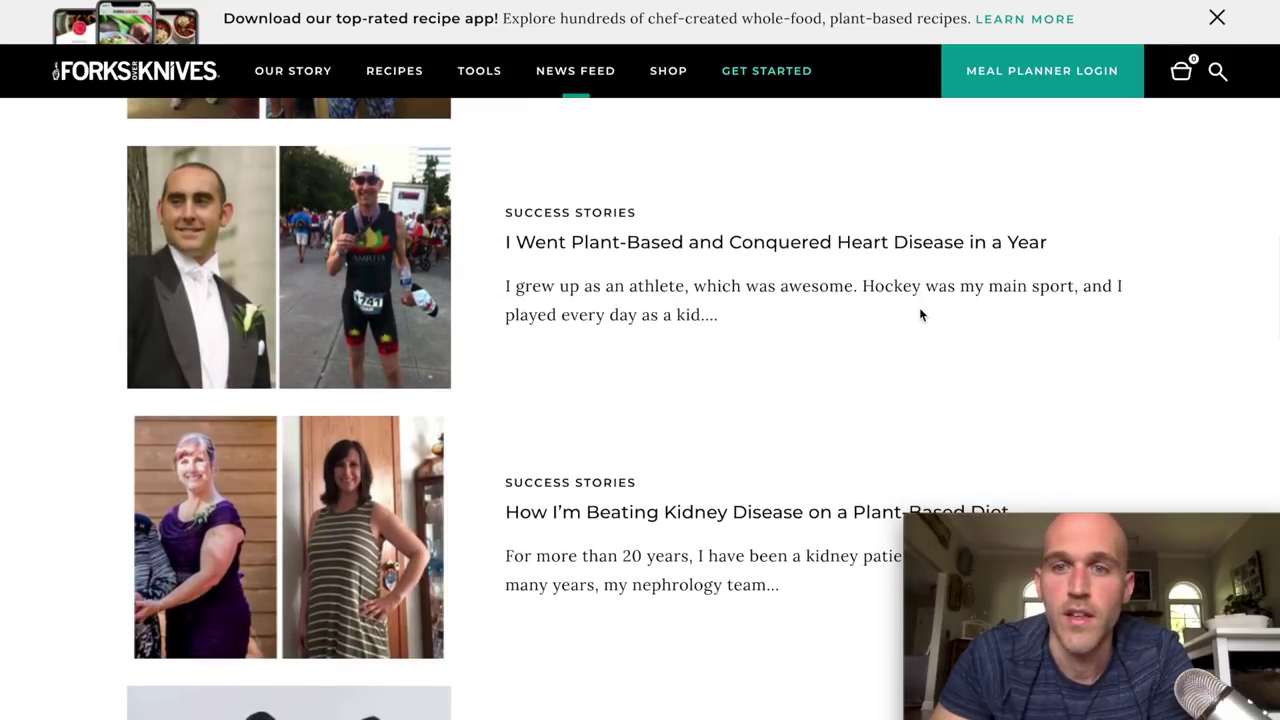
scroll(866, 342, "down", 3)
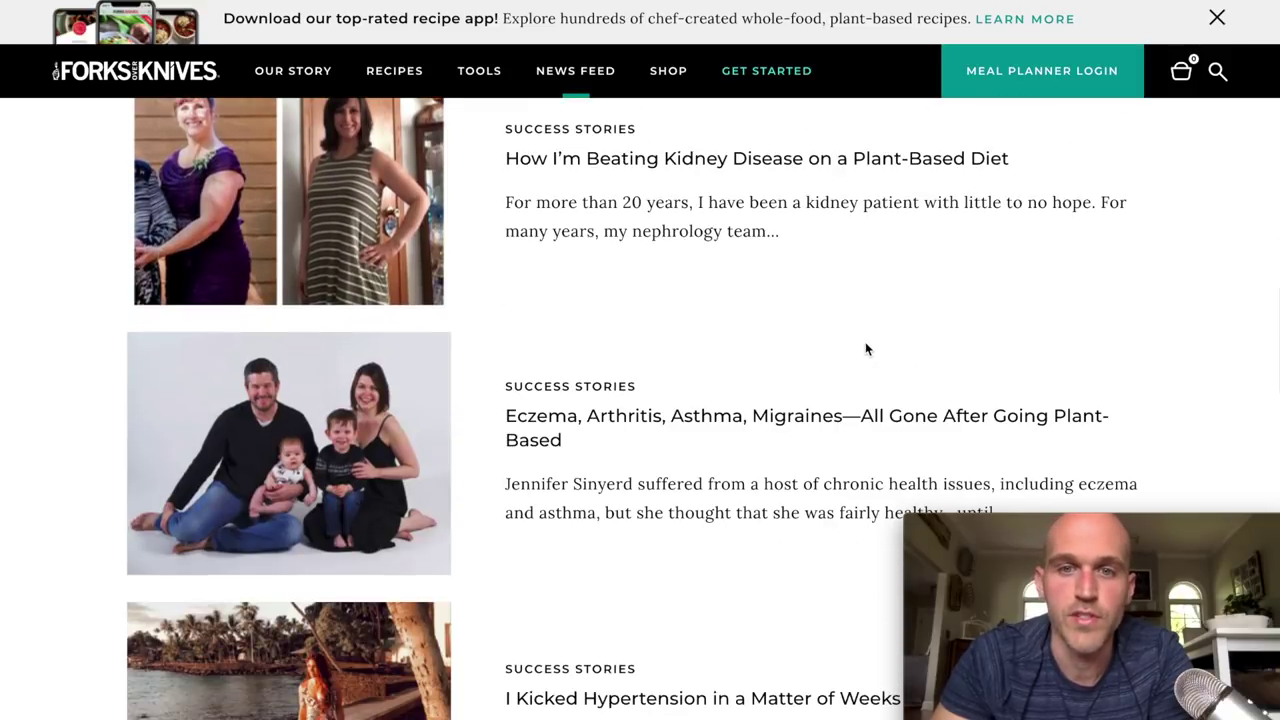
scroll(721, 234, "down", 3)
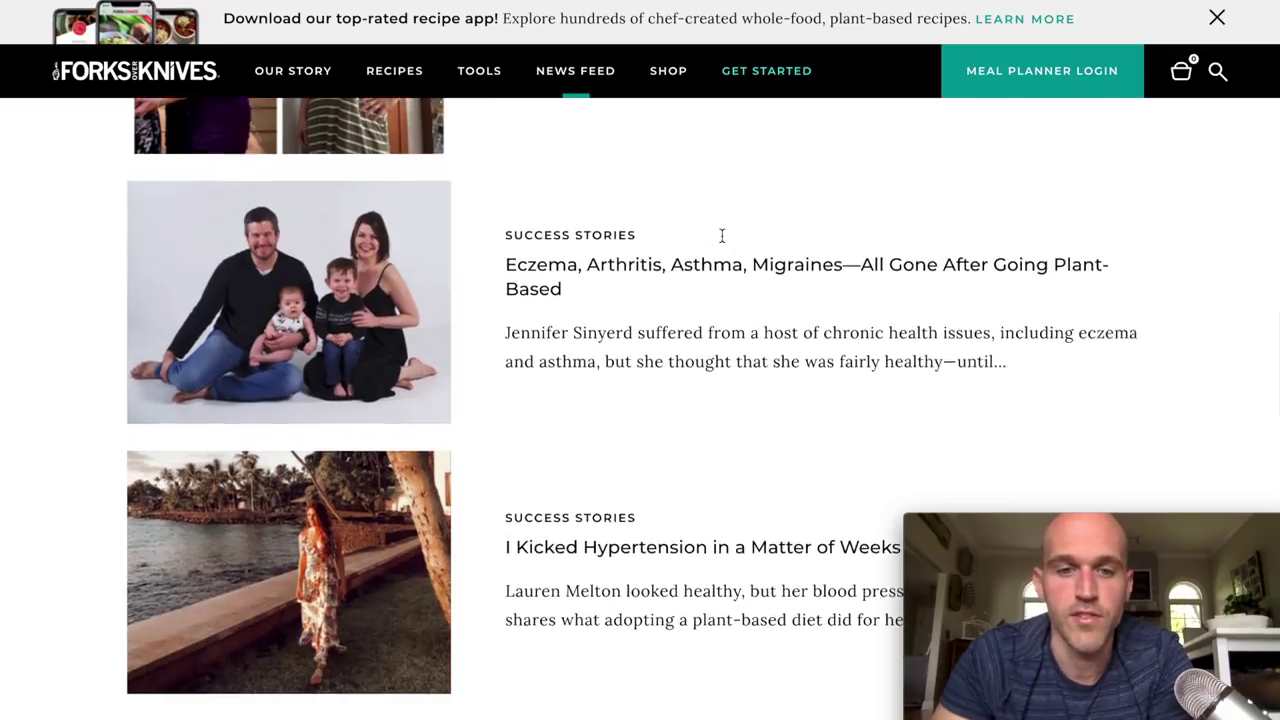
scroll(723, 240, "down", 5)
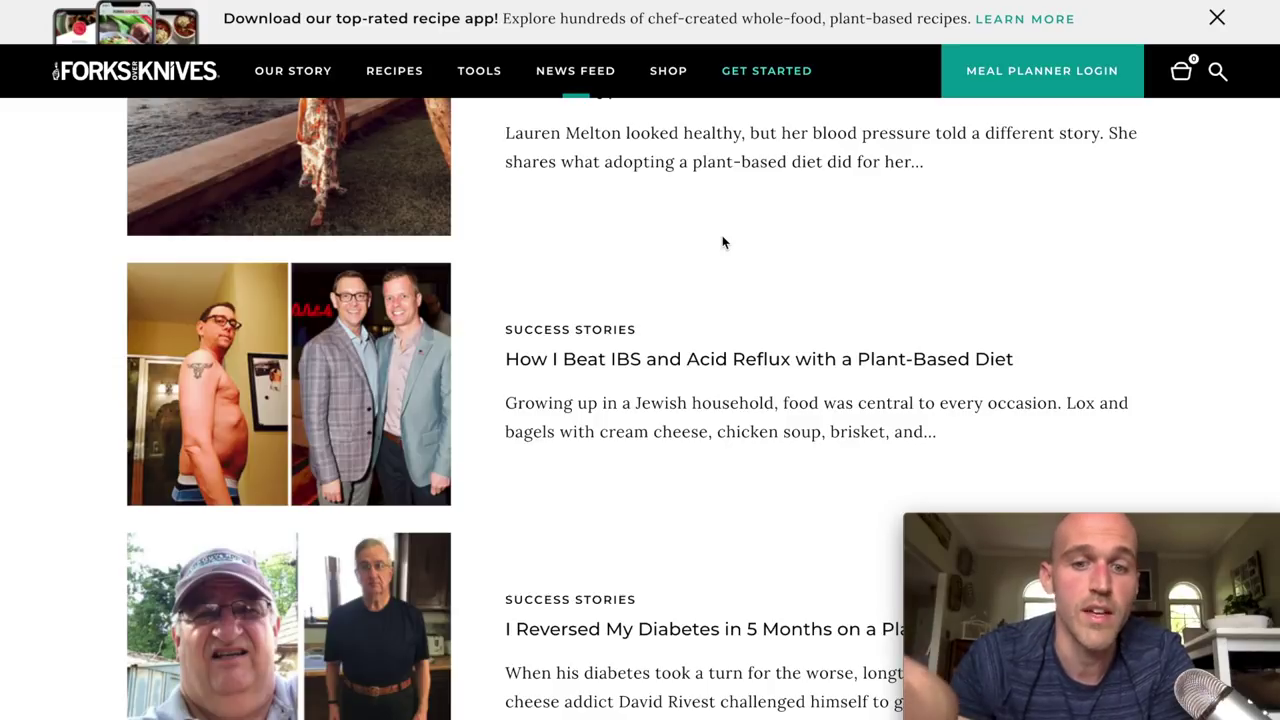
scroll(723, 242, "down", 1)
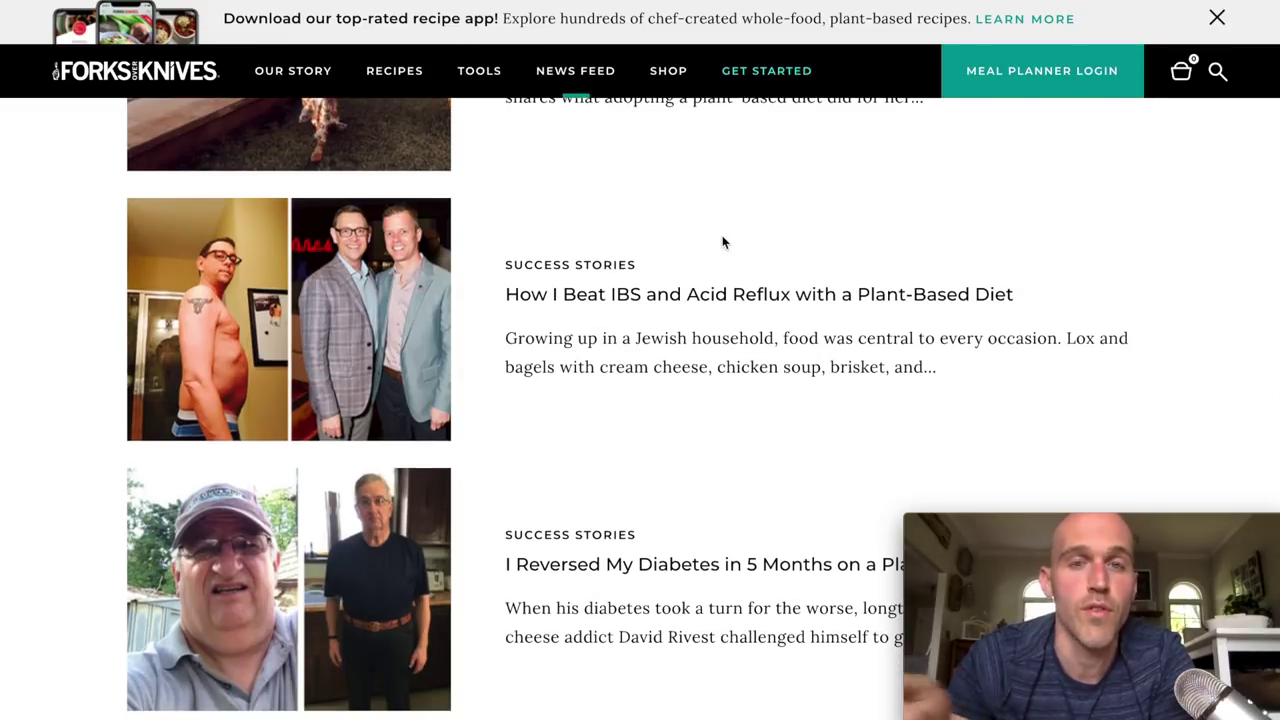
scroll(723, 242, "down", 2)
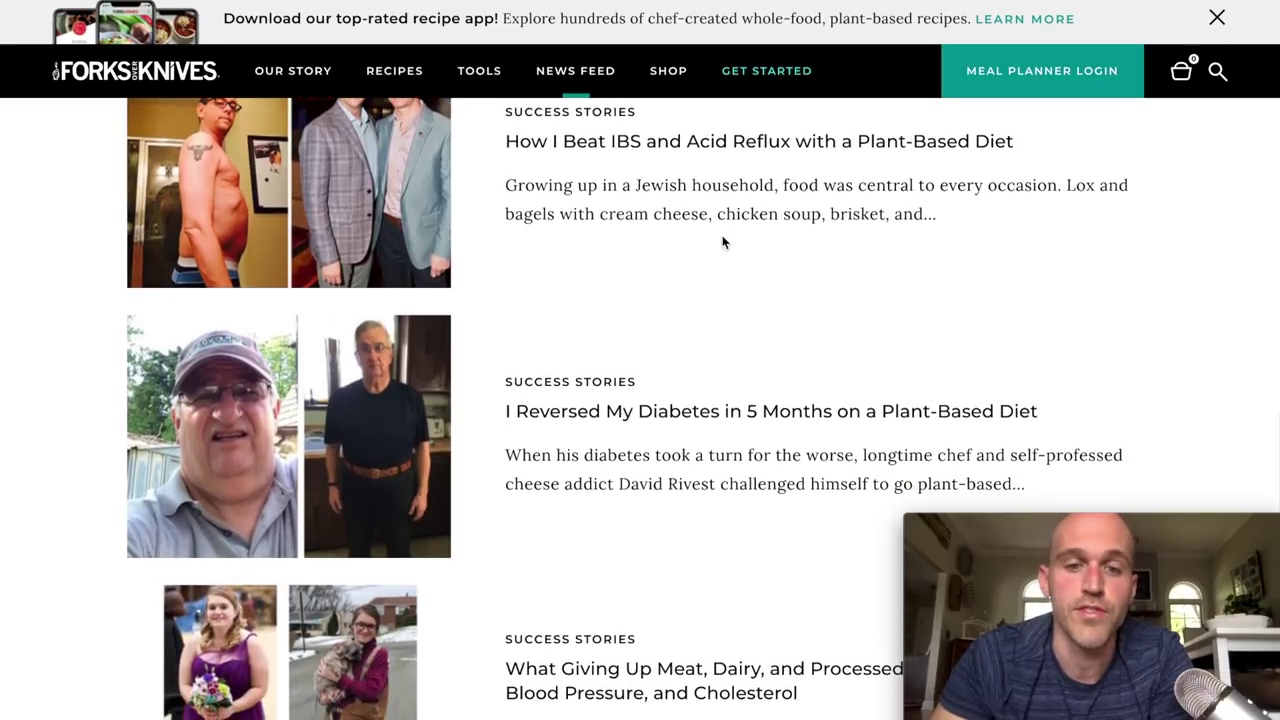